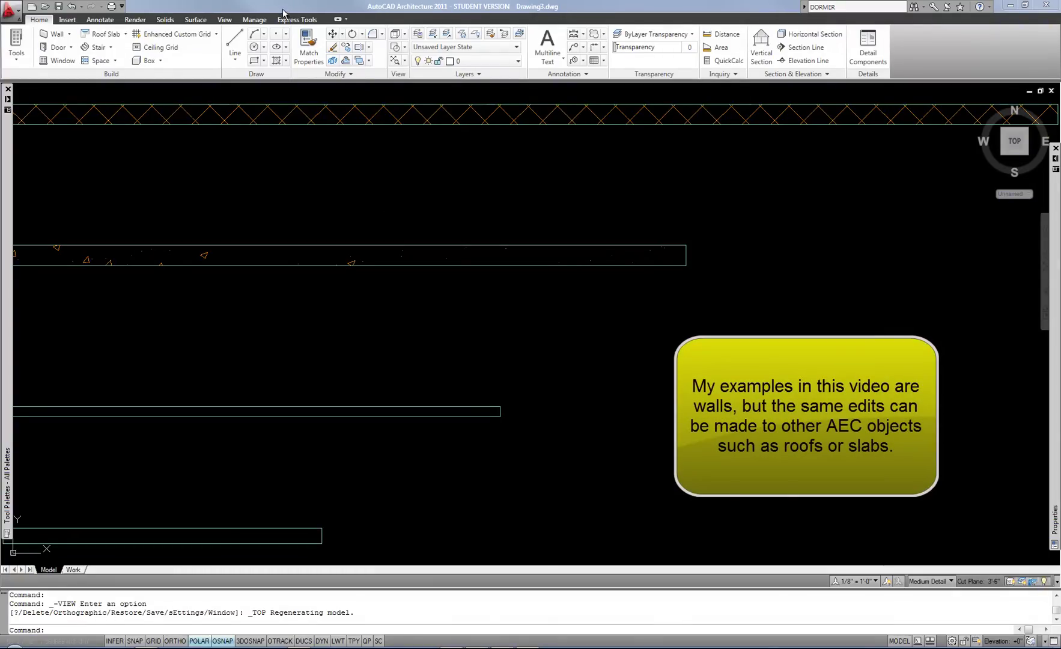
Step: Zoom to frame the four plan walls and select the top cross-hatched wall
{"action": "scroll", "coordinate": [463, 280], "scroll_direction": "down", "scroll_amount": 4}
{"action": "scroll", "coordinate": [396, 261], "scroll_direction": "up", "scroll_amount": 2}
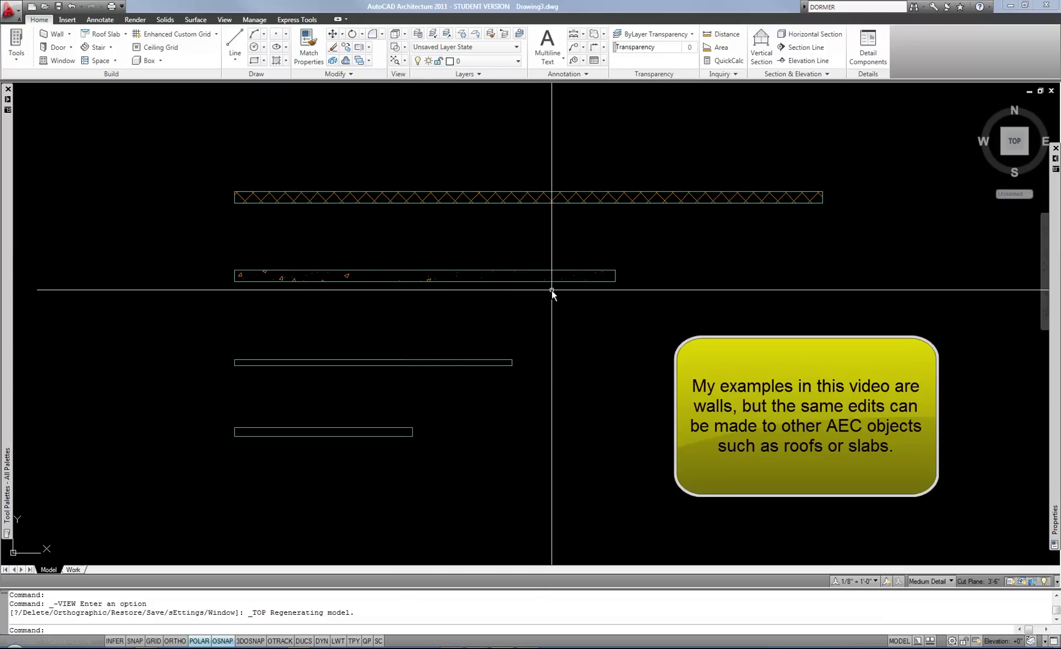
{"action": "scroll", "coordinate": [553, 296], "scroll_direction": "up", "scroll_amount": 2}
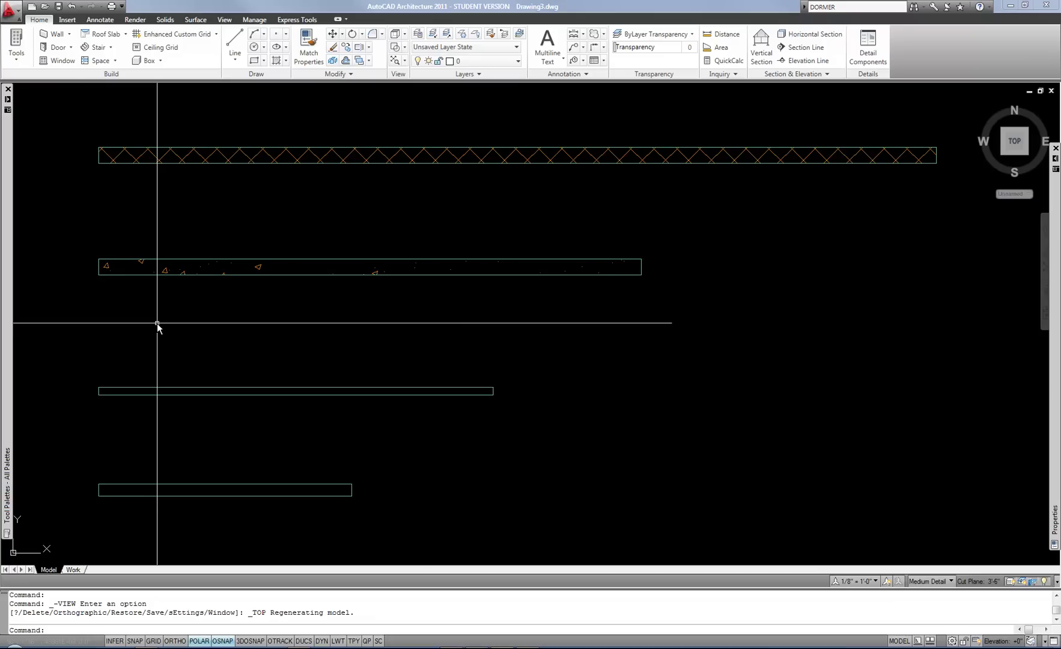
{"action": "left_click", "coordinate": [101, 151]}
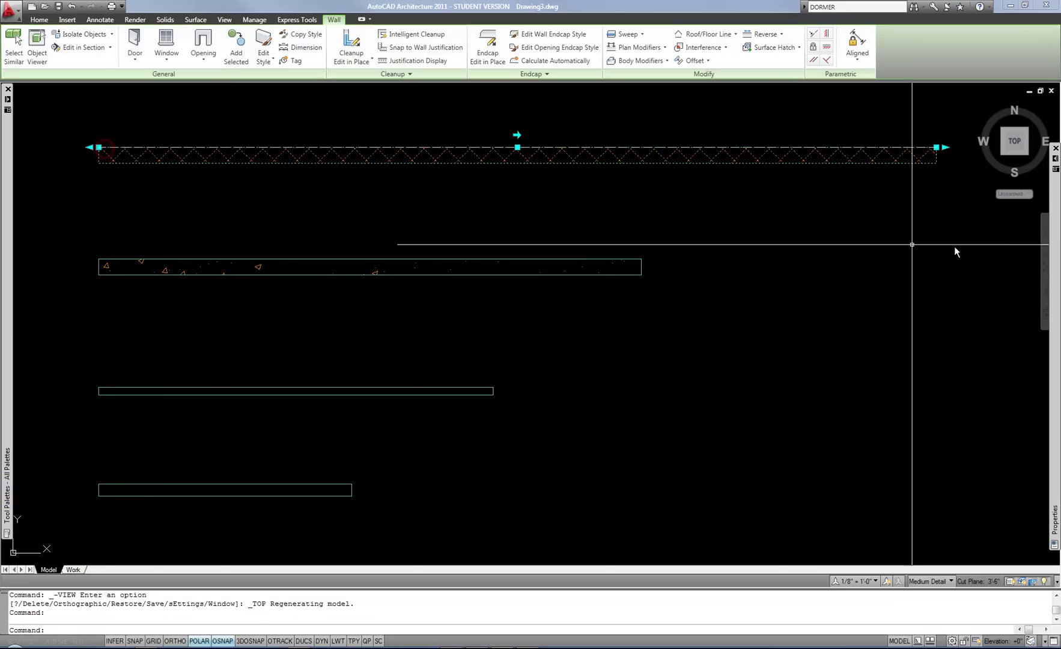
{"action": "mouse_move", "coordinate": [1055, 260]}
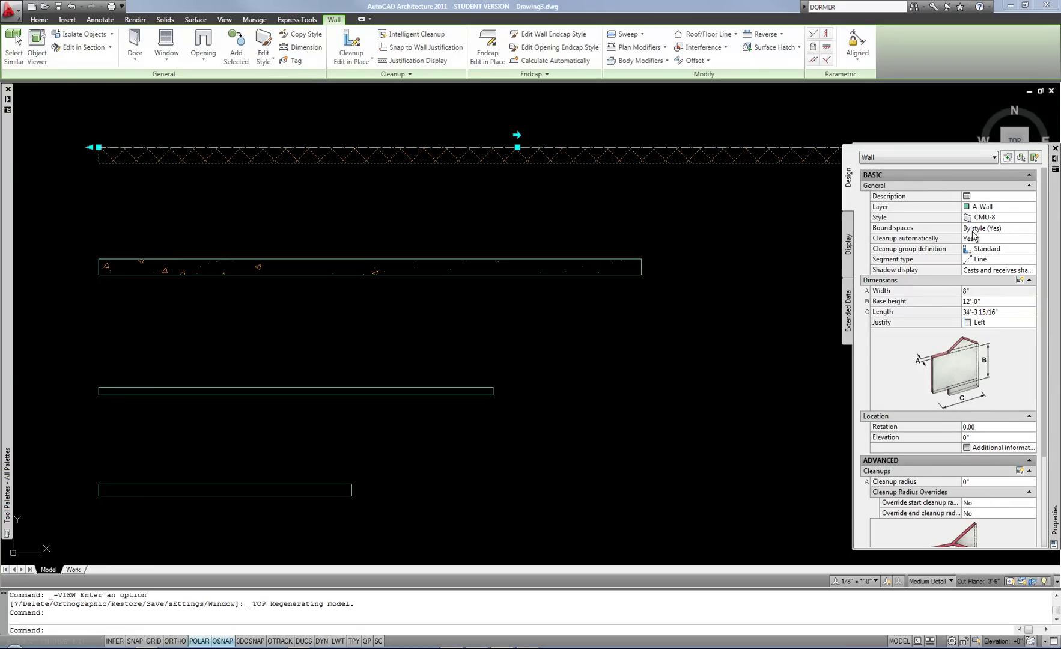
{"action": "key", "text": "Escape"}
{"action": "left_click", "coordinate": [606, 259]}
{"action": "mouse_move", "coordinate": [1054, 268]}
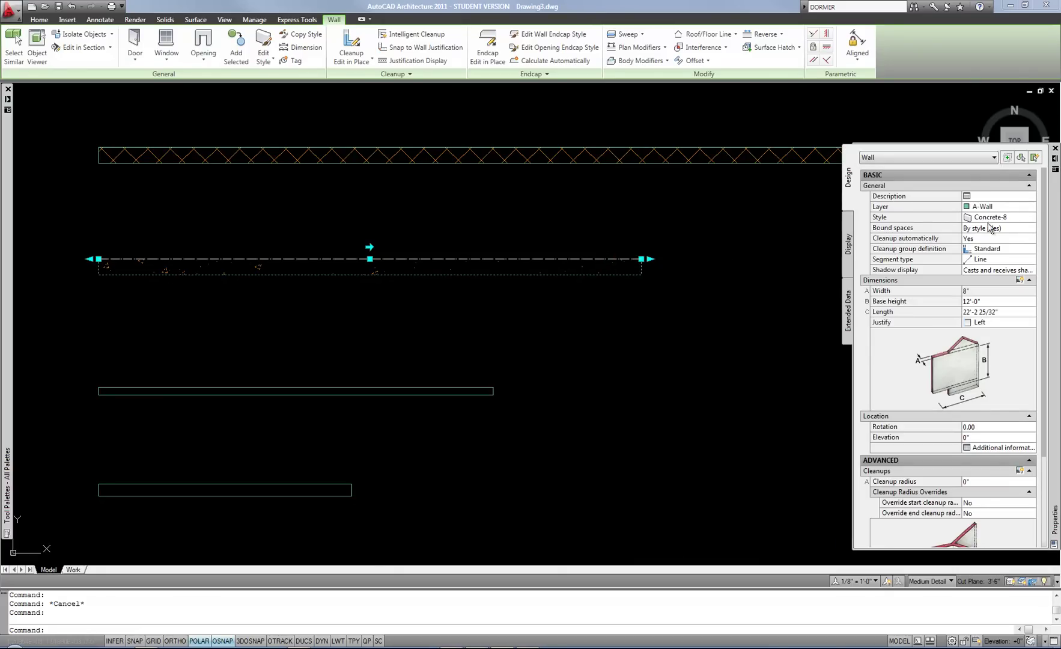
{"action": "key", "text": "Escape"}
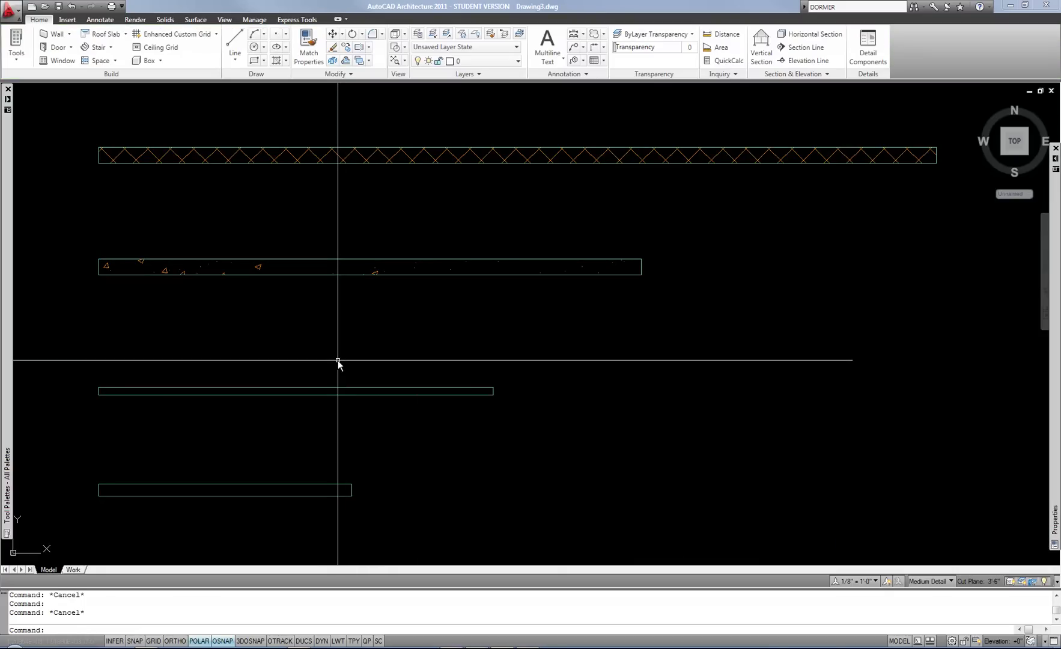
{"action": "left_click", "coordinate": [325, 389]}
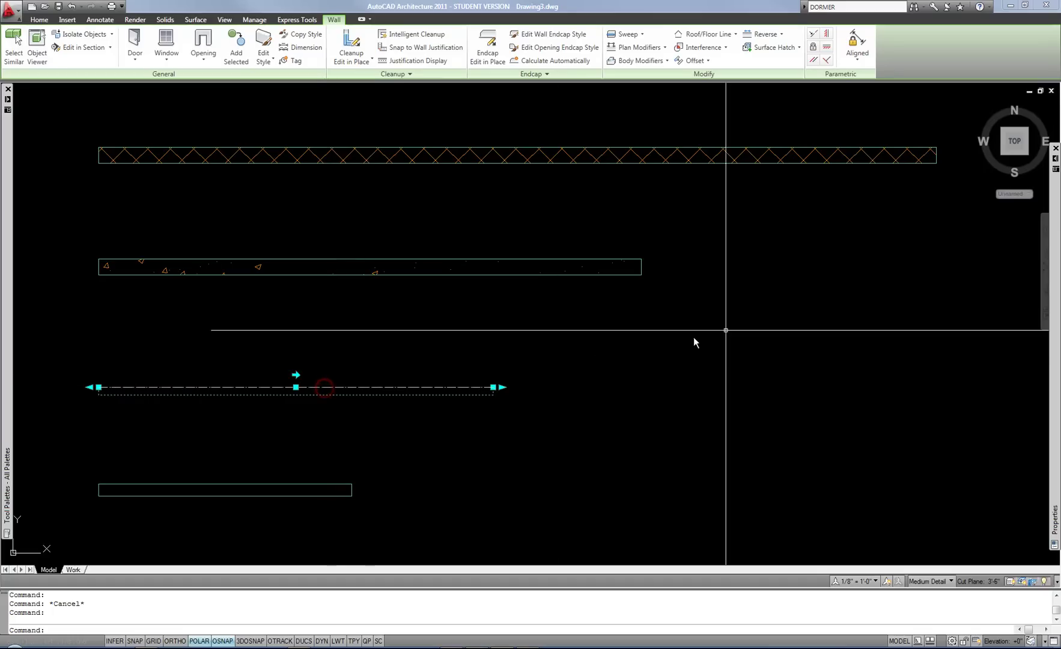
{"action": "mouse_move", "coordinate": [1054, 288]}
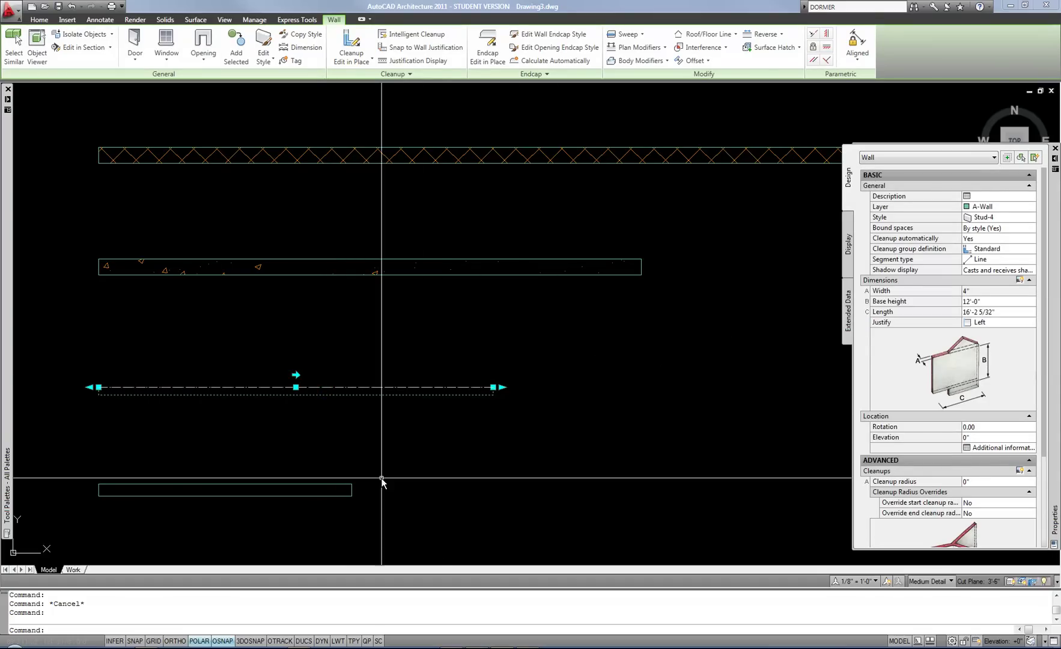
{"action": "key", "text": "Escape"}
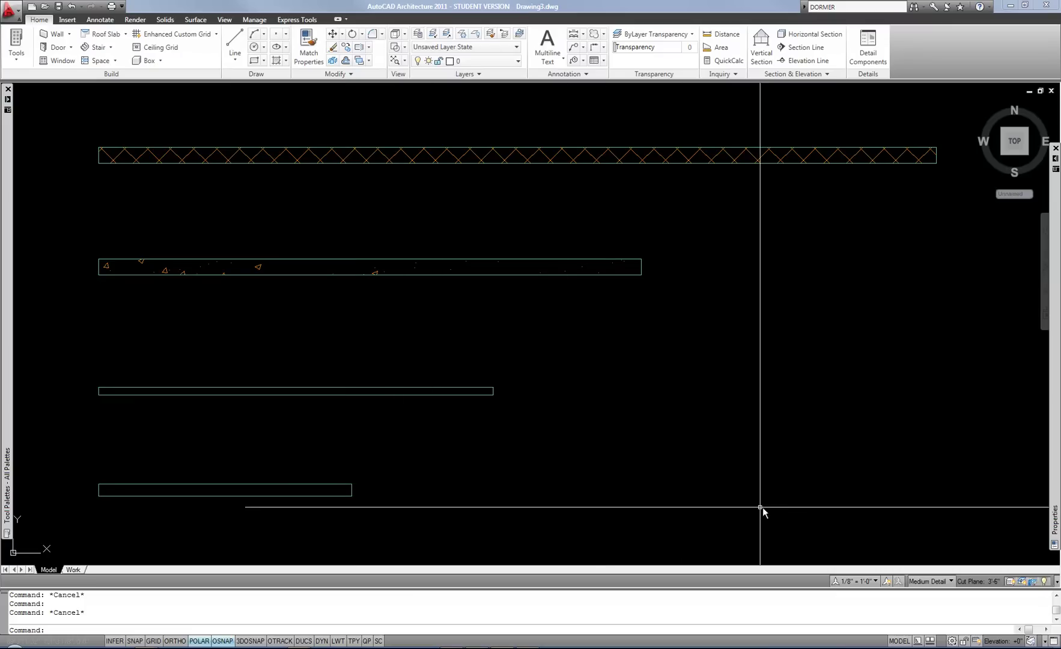
{"action": "left_click", "coordinate": [951, 581]}
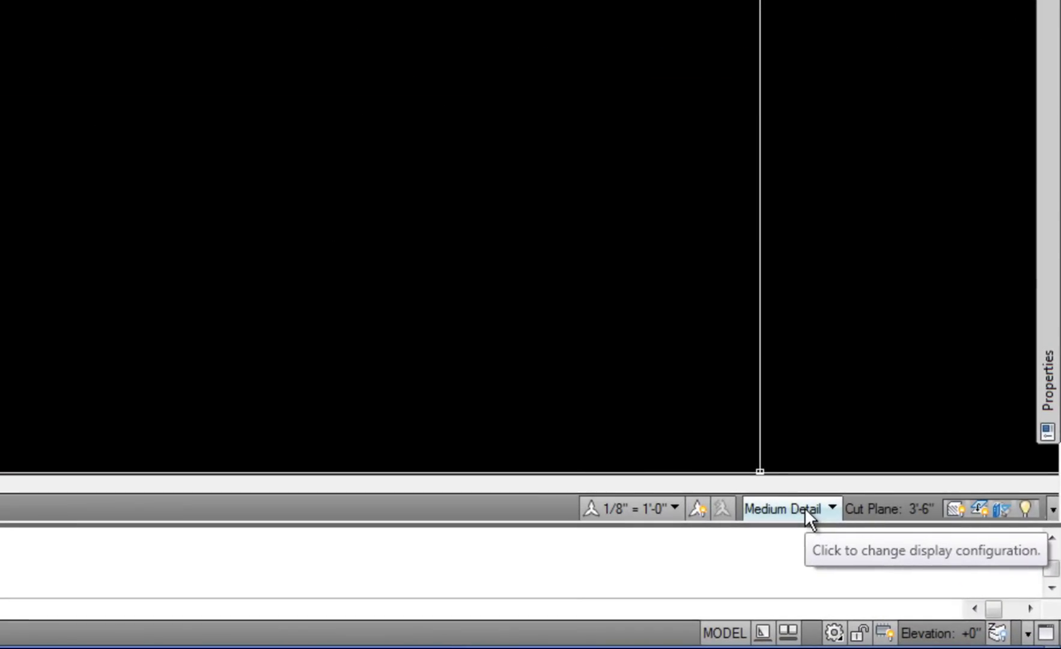
Step: Change the display configuration from Medium Detail to High Detail
{"action": "left_click", "coordinate": [805, 507]}
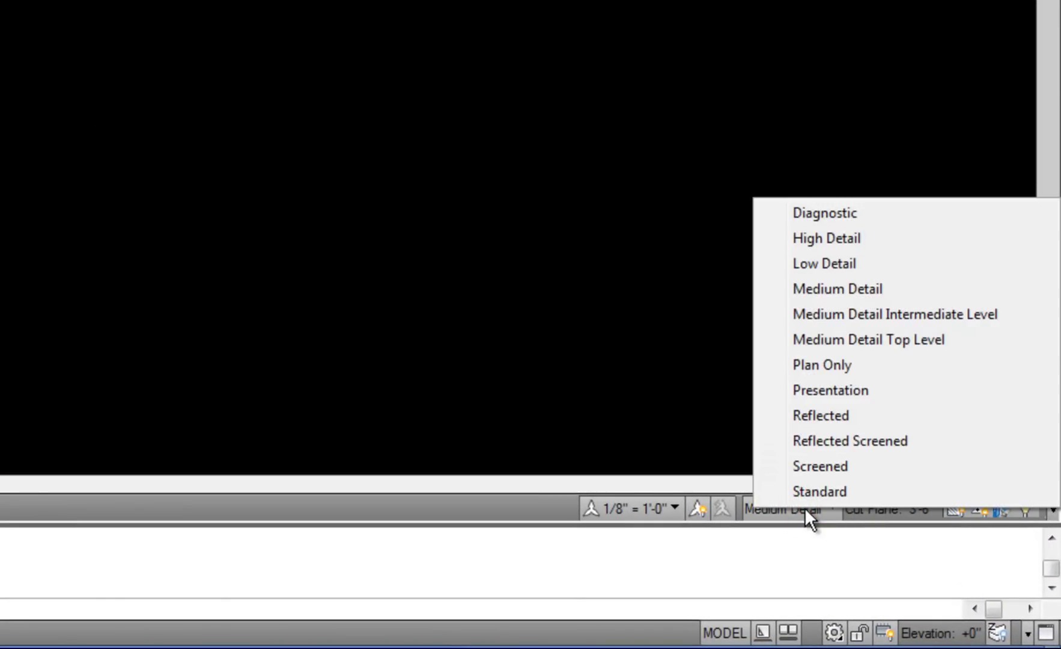
{"action": "left_click", "coordinate": [796, 242]}
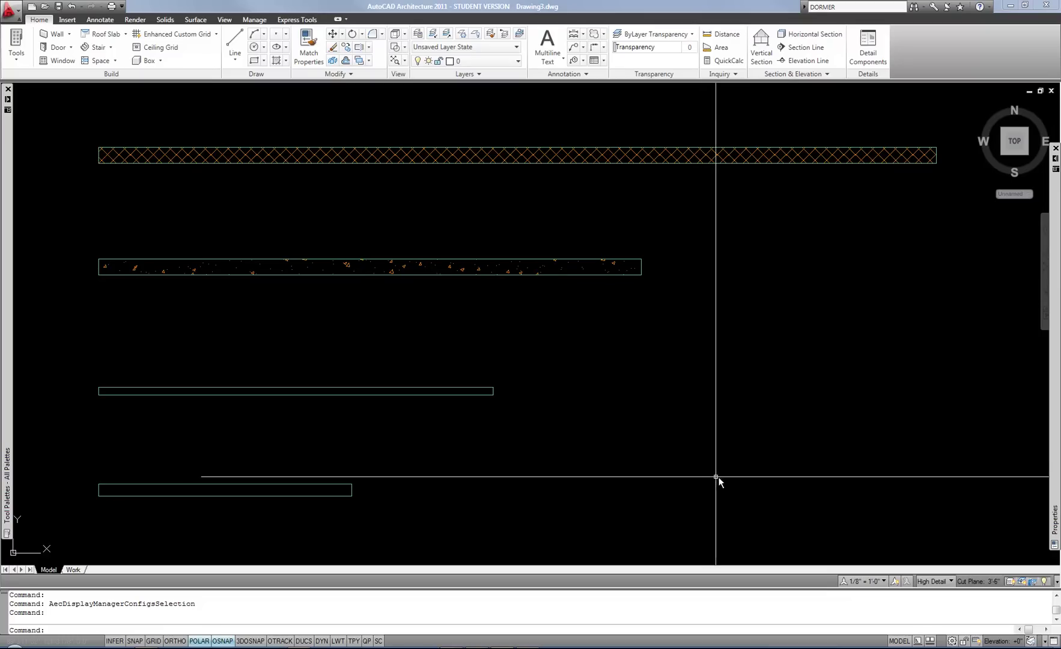
Step: Switch to Low Detail to hide the wall hatching, then back to Medium Detail
{"action": "left_click", "coordinate": [932, 580]}
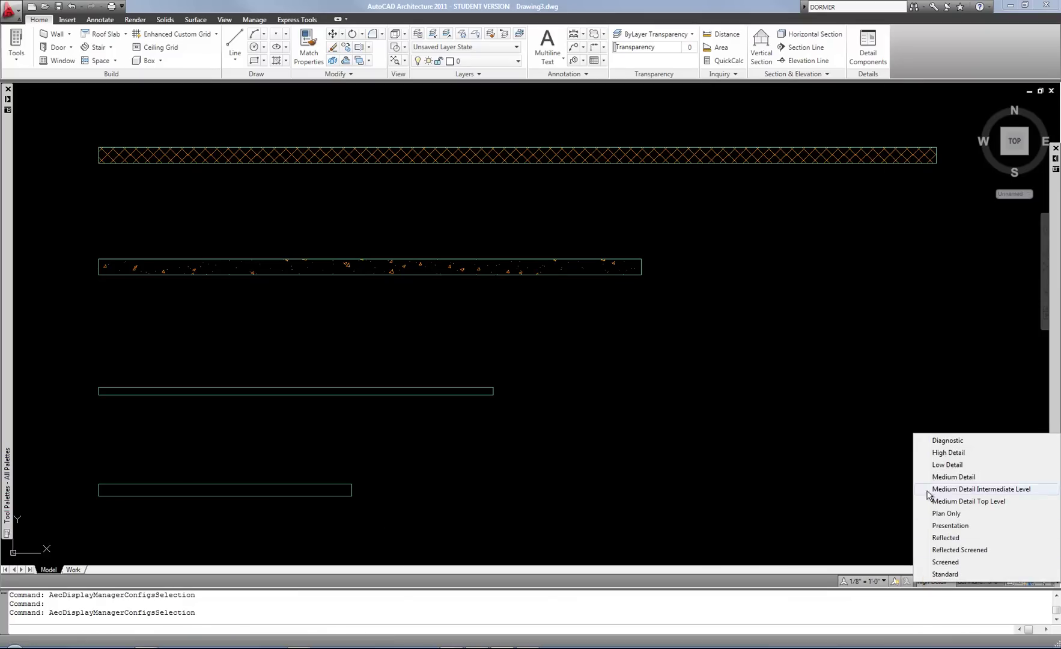
{"action": "left_click", "coordinate": [947, 465]}
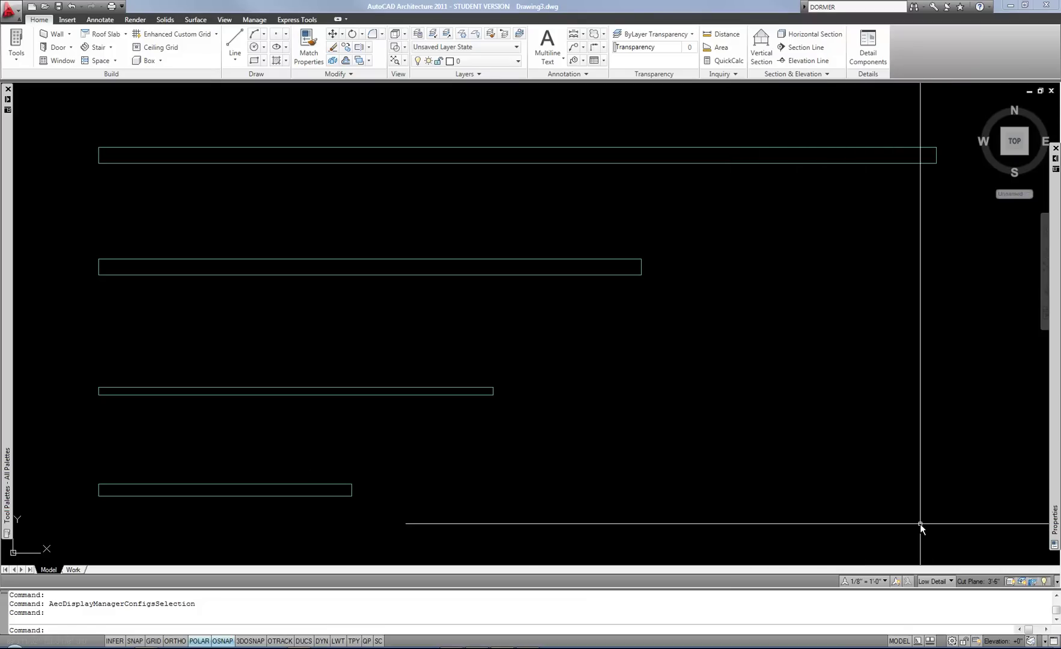
{"action": "left_click", "coordinate": [934, 581]}
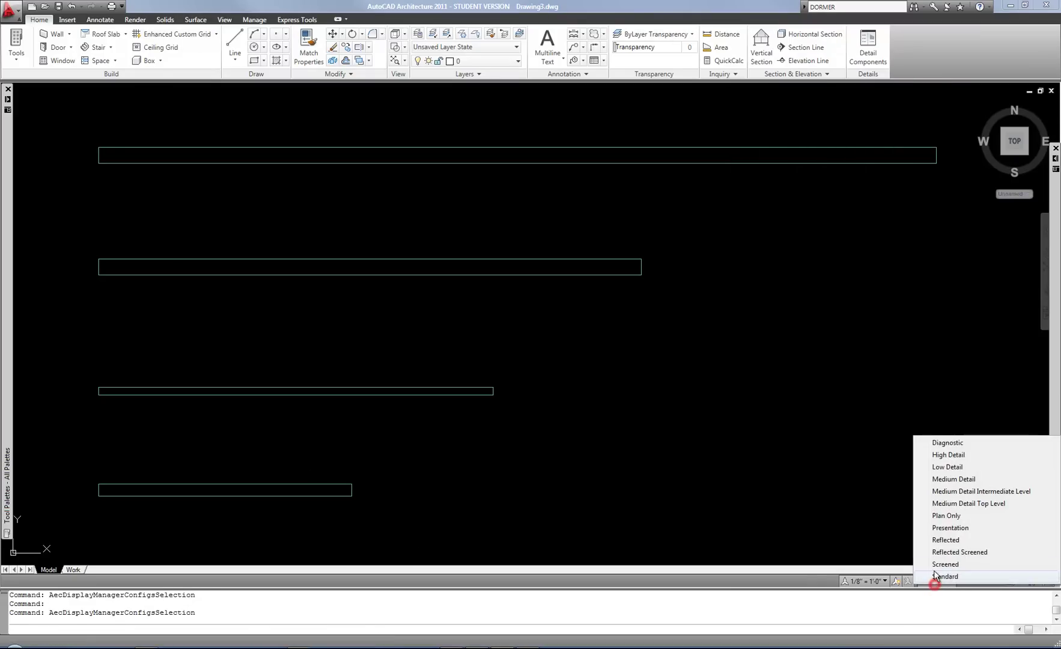
{"action": "left_click", "coordinate": [940, 479]}
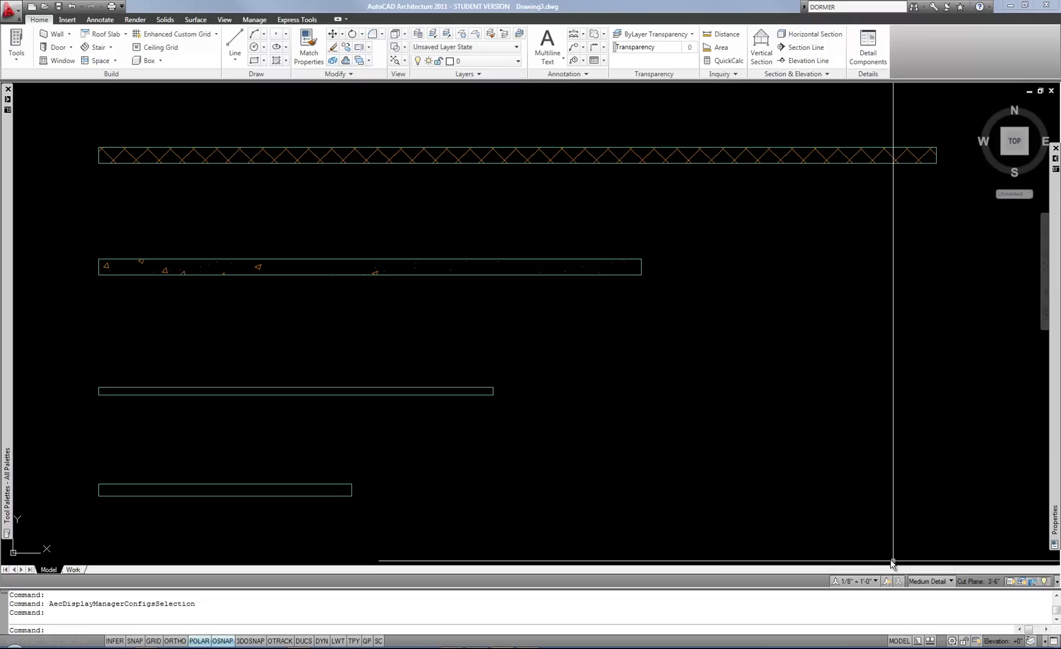
Step: Show the status-bar list of display configurations
{"action": "left_click", "coordinate": [929, 580]}
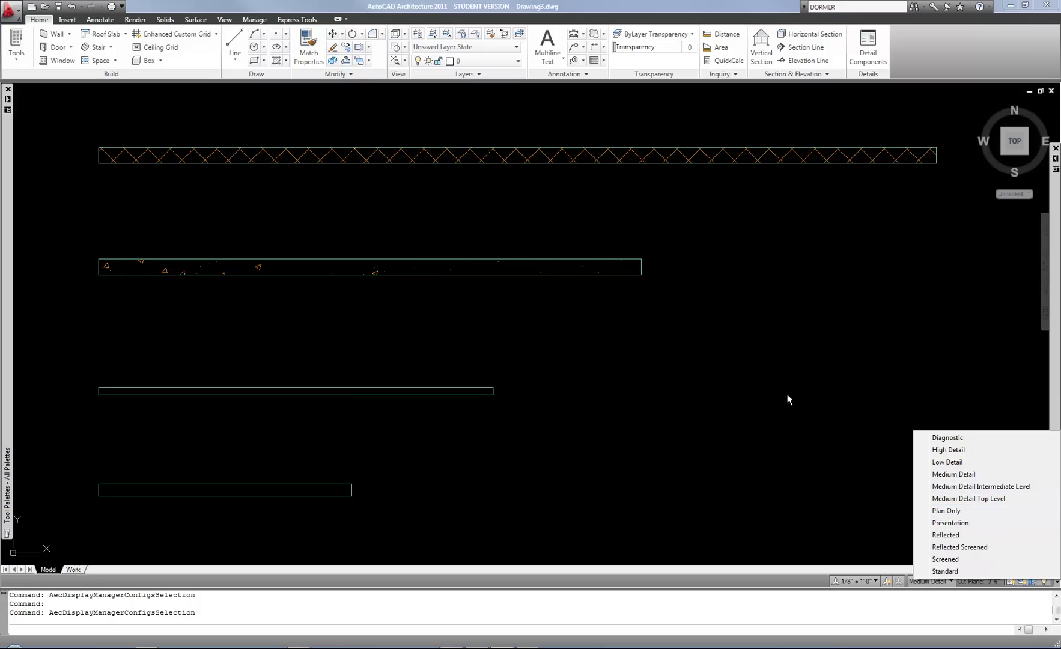
Step: Keep Medium Detail and show the walls in a southeast isometric 3D view, framed
{"action": "left_click", "coordinate": [961, 488]}
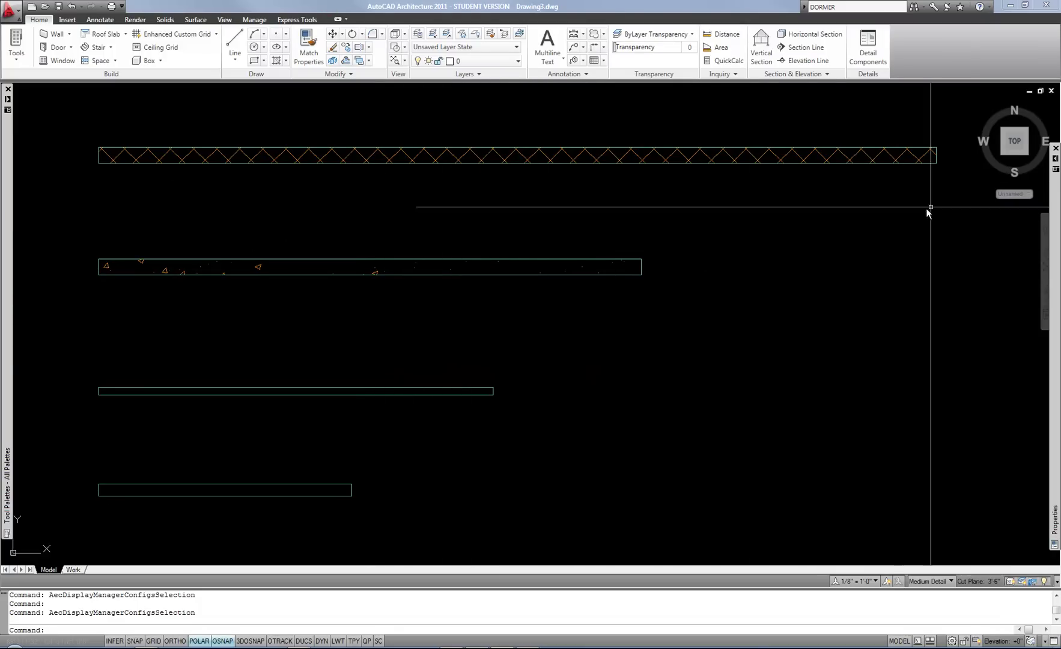
{"action": "left_click", "coordinate": [1026, 157]}
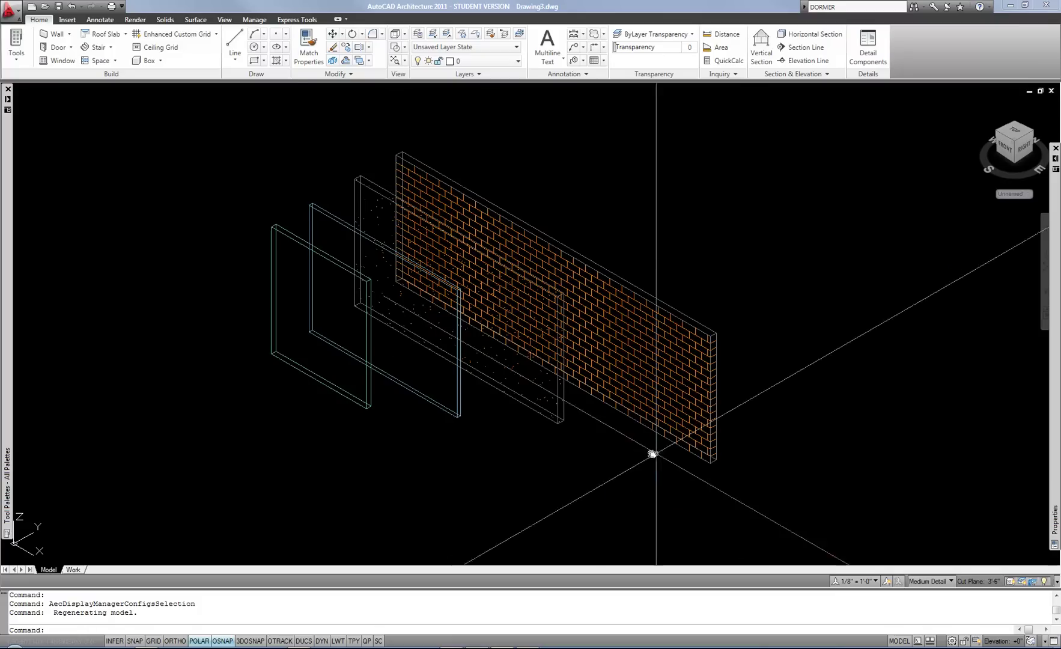
{"action": "scroll", "coordinate": [684, 372], "scroll_direction": "up", "scroll_amount": 3}
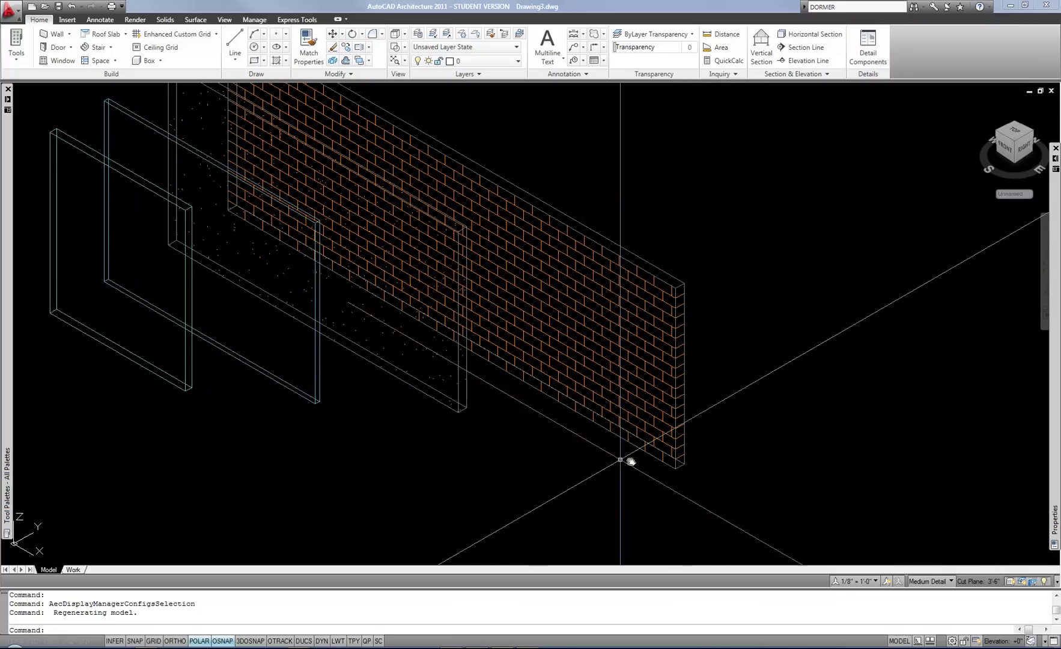
{"action": "scroll", "coordinate": [391, 341], "scroll_direction": "up", "scroll_amount": 3}
{"action": "scroll", "coordinate": [379, 349], "scroll_direction": "down", "scroll_amount": 4}
{"action": "middle_click_drag", "start_coordinate": [379, 350], "coordinate": [406, 420]}
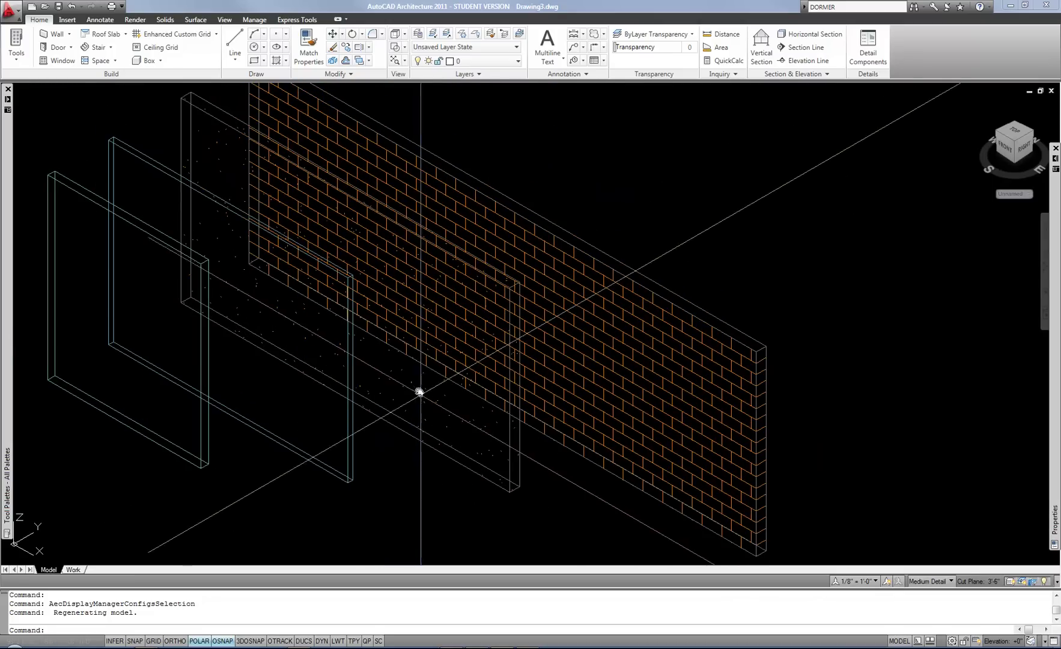
{"action": "scroll", "coordinate": [424, 379], "scroll_direction": "down", "scroll_amount": 2}
{"action": "middle_click_drag", "start_coordinate": [424, 379], "coordinate": [289, 422]}
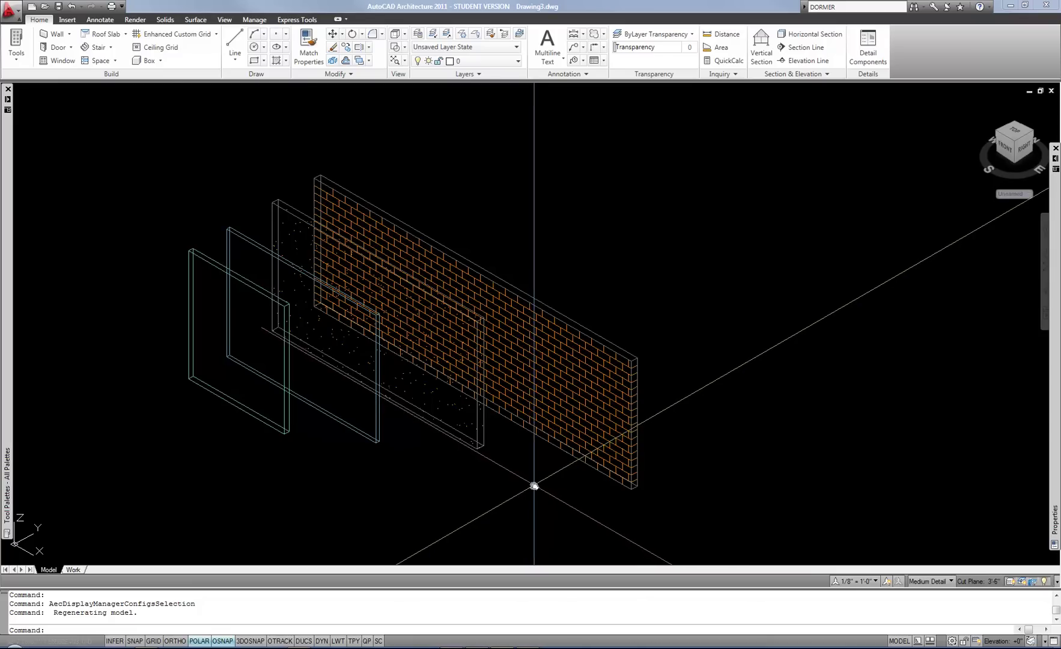
{"action": "scroll", "coordinate": [541, 485], "scroll_direction": "up", "scroll_amount": 2}
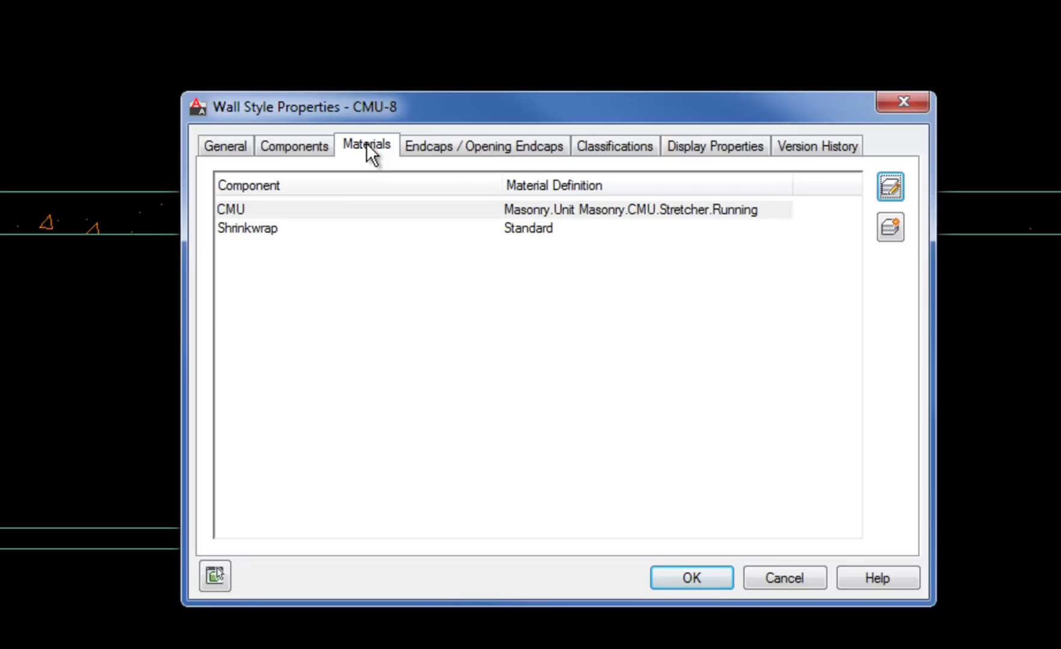
Step: Make the CMU component's material definition changeable
{"action": "left_click", "coordinate": [758, 209]}
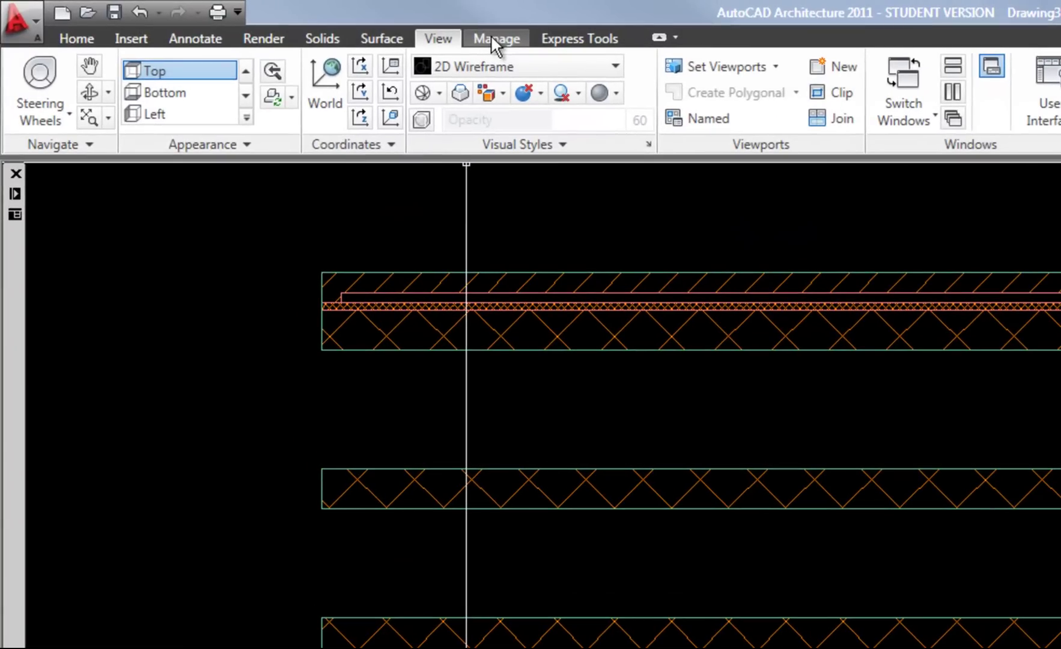
Step: In Style Manager, expand Material Definitions and select Masonry.Unit Masonry.CMU.Stretcher.Running
{"action": "left_click", "coordinate": [490, 36]}
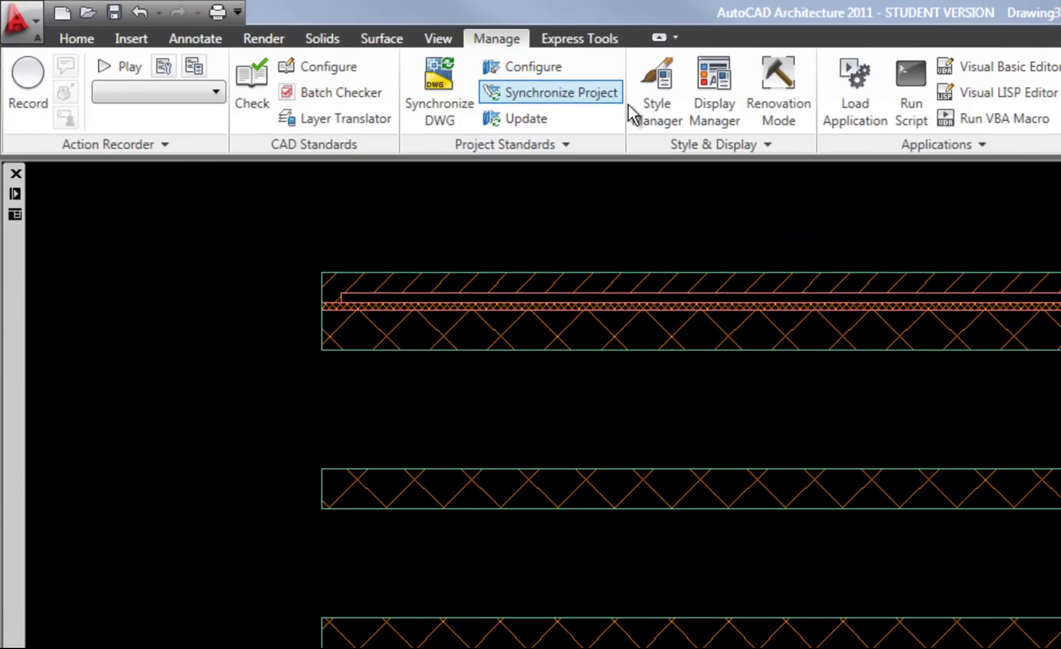
{"action": "left_click", "coordinate": [654, 103]}
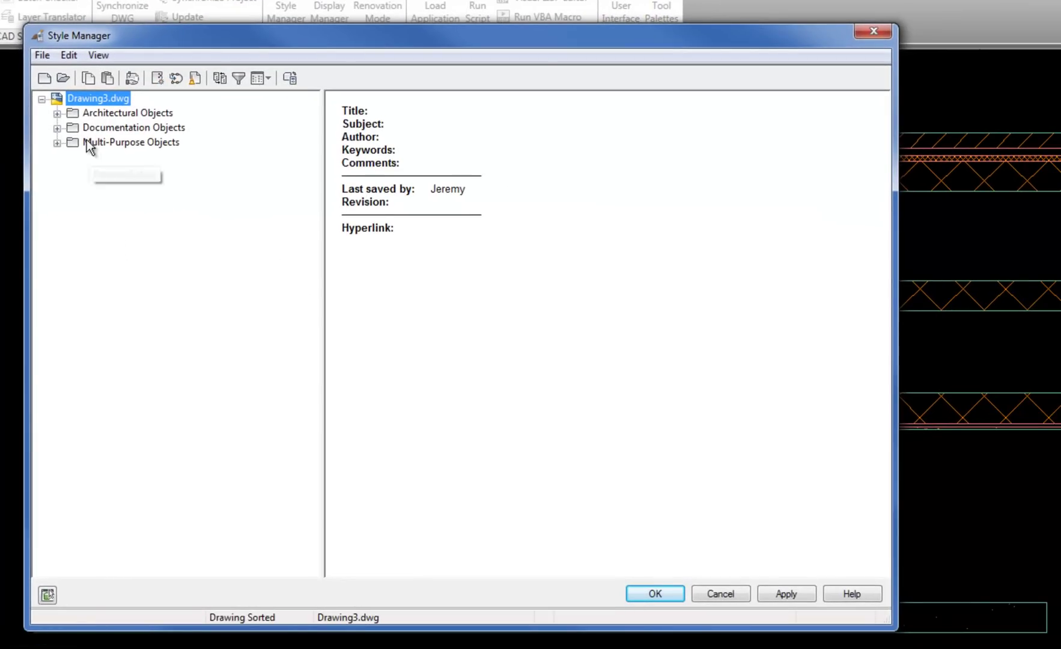
{"action": "left_click", "coordinate": [56, 142]}
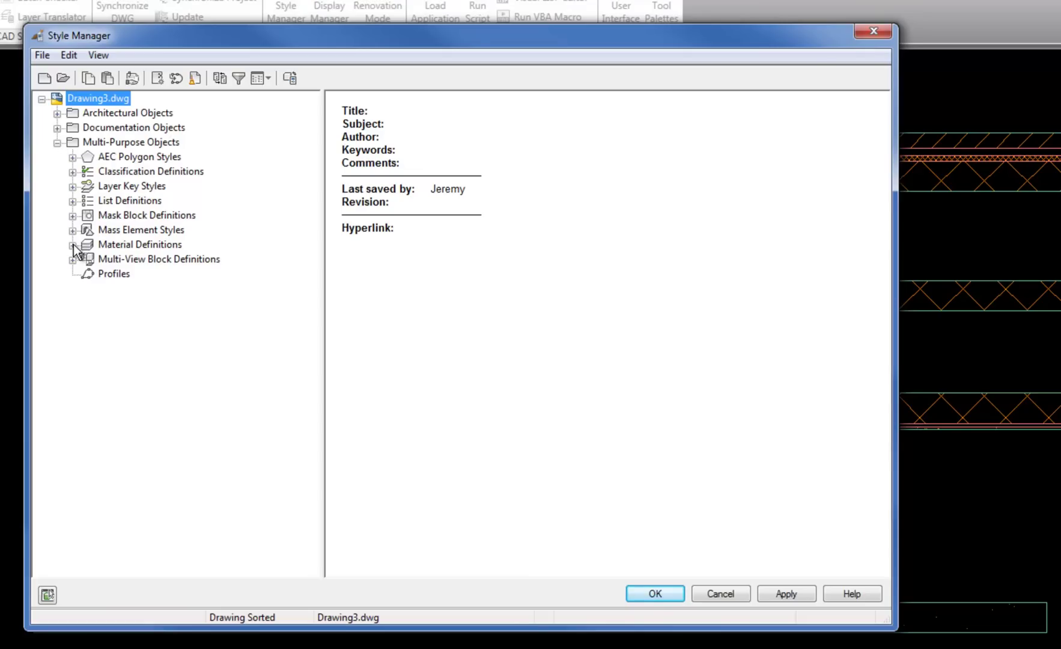
{"action": "left_click", "coordinate": [108, 243]}
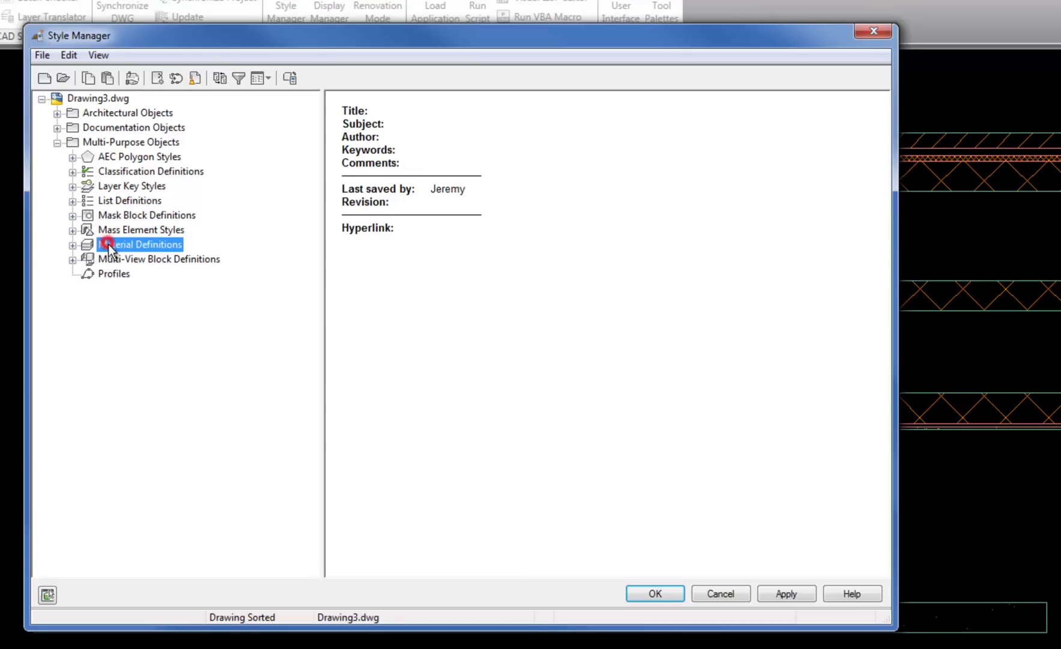
{"action": "left_click", "coordinate": [72, 244]}
{"action": "left_click_drag", "start_coordinate": [327, 338], "coordinate": [360, 338]}
{"action": "left_click_drag", "start_coordinate": [894, 365], "coordinate": [977, 361]}
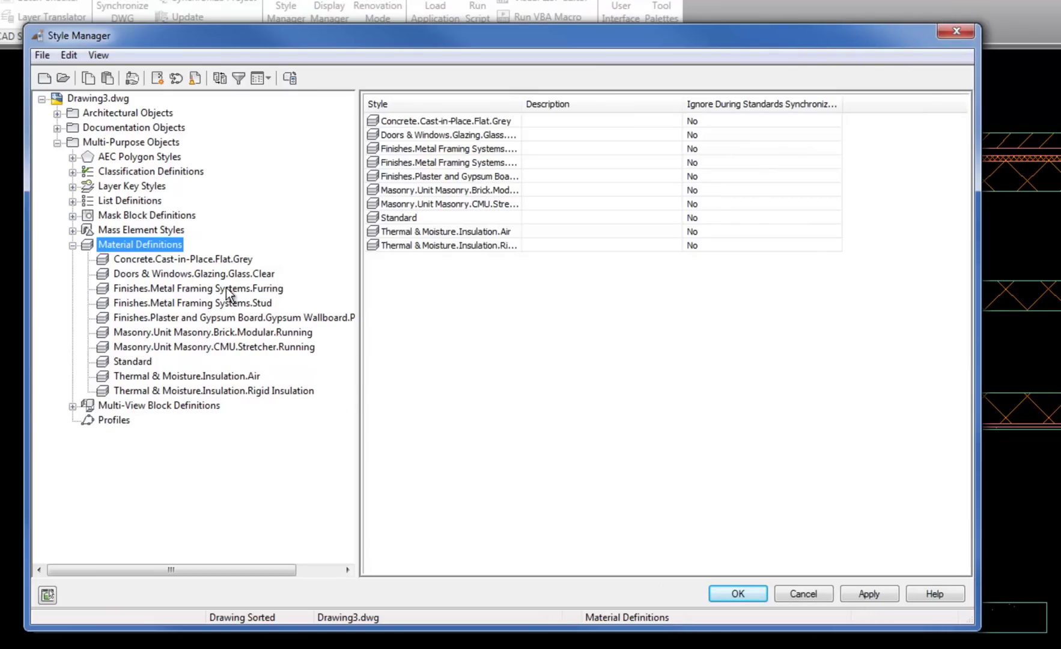
{"action": "left_click", "coordinate": [185, 348]}
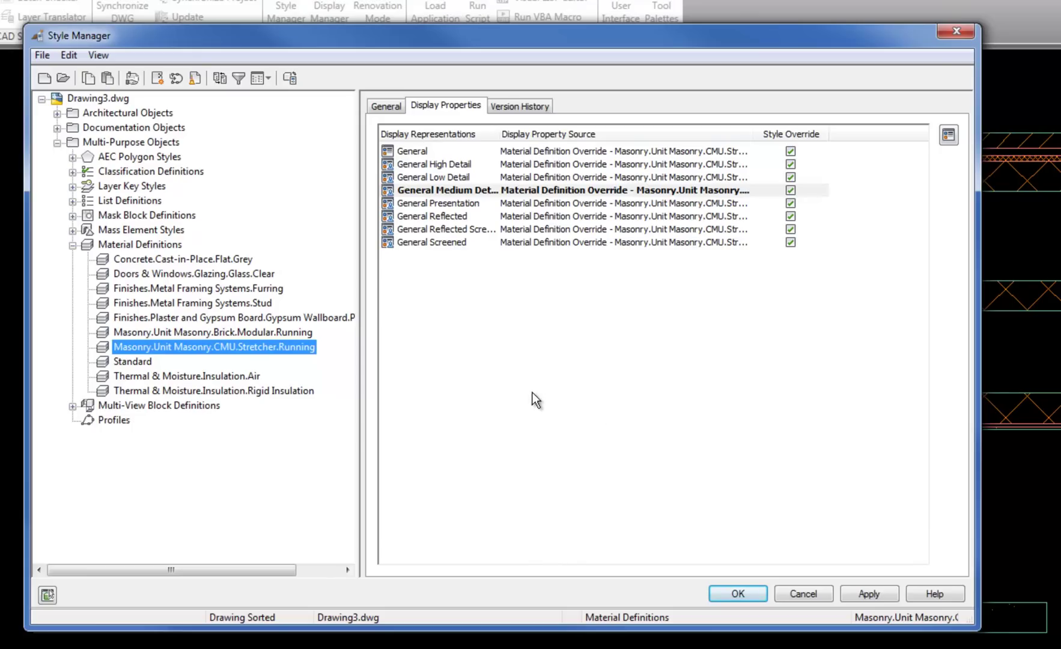
Step: Copy the CMU stretcher material definition and paste a duplicate into Material Definitions
{"action": "right_click", "coordinate": [194, 344]}
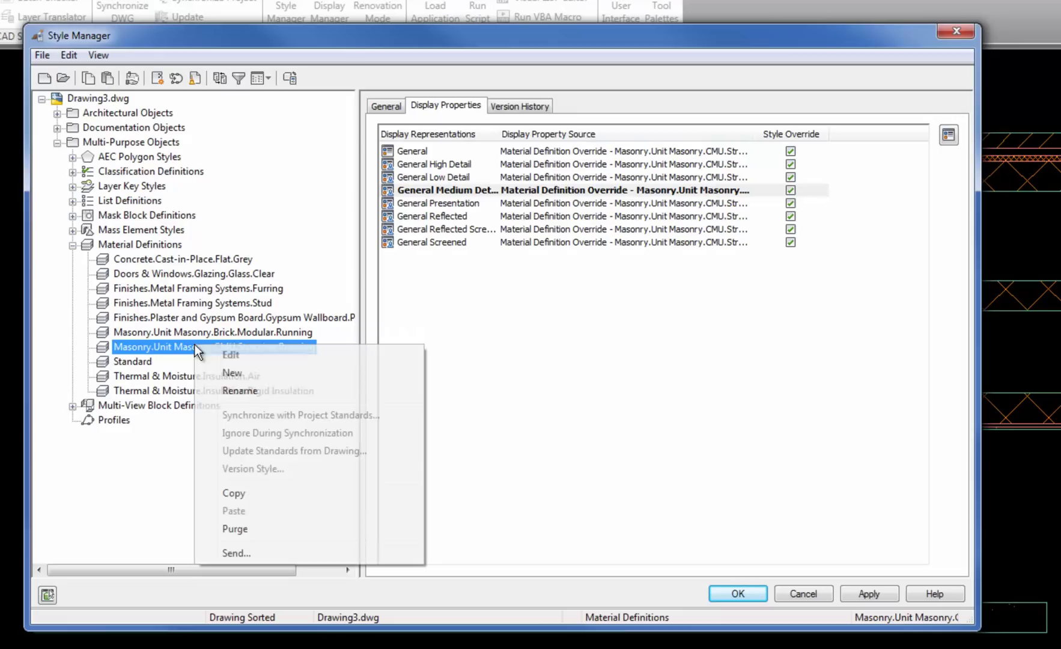
{"action": "left_click", "coordinate": [234, 494]}
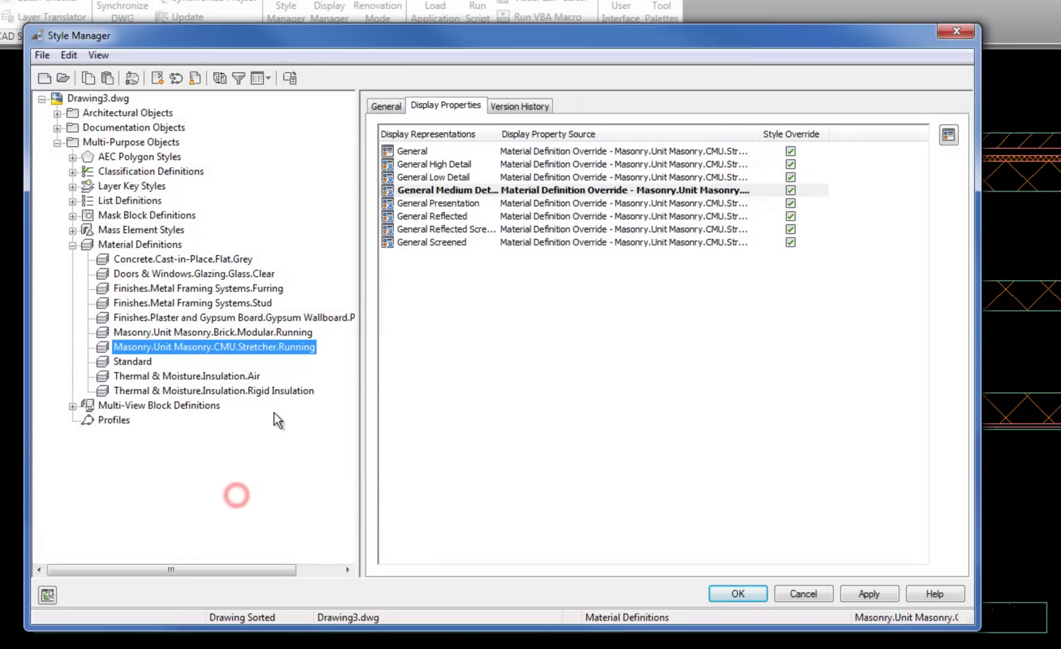
{"action": "right_click", "coordinate": [324, 362]}
{"action": "left_click", "coordinate": [370, 527]}
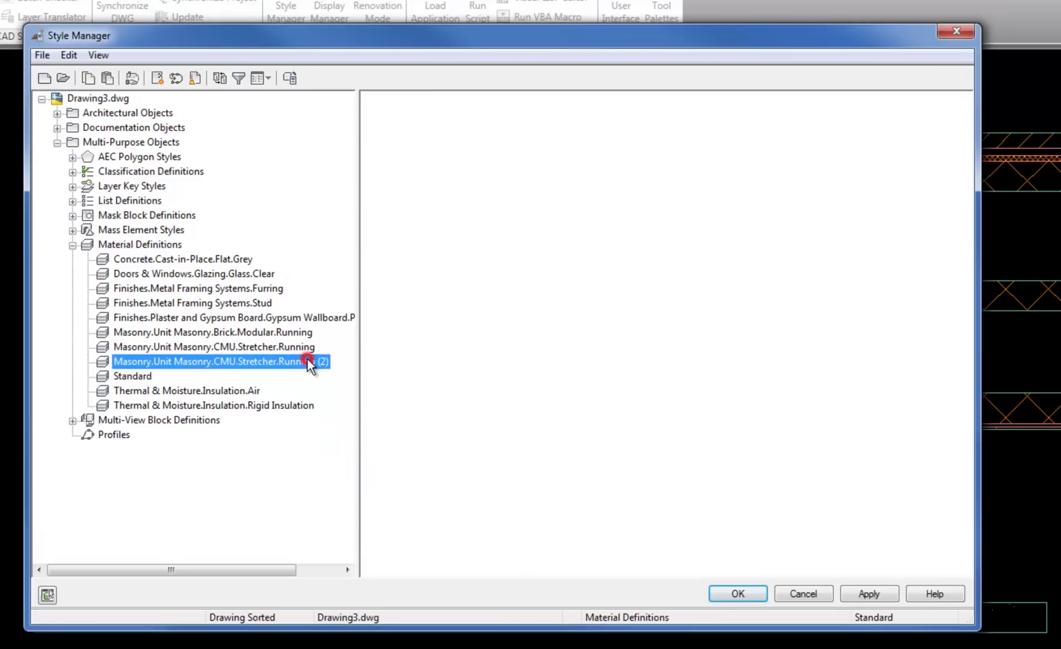
Step: Rename the pasted copy, replacing its (2) suffix with a personal name
{"action": "left_click", "coordinate": [386, 106]}
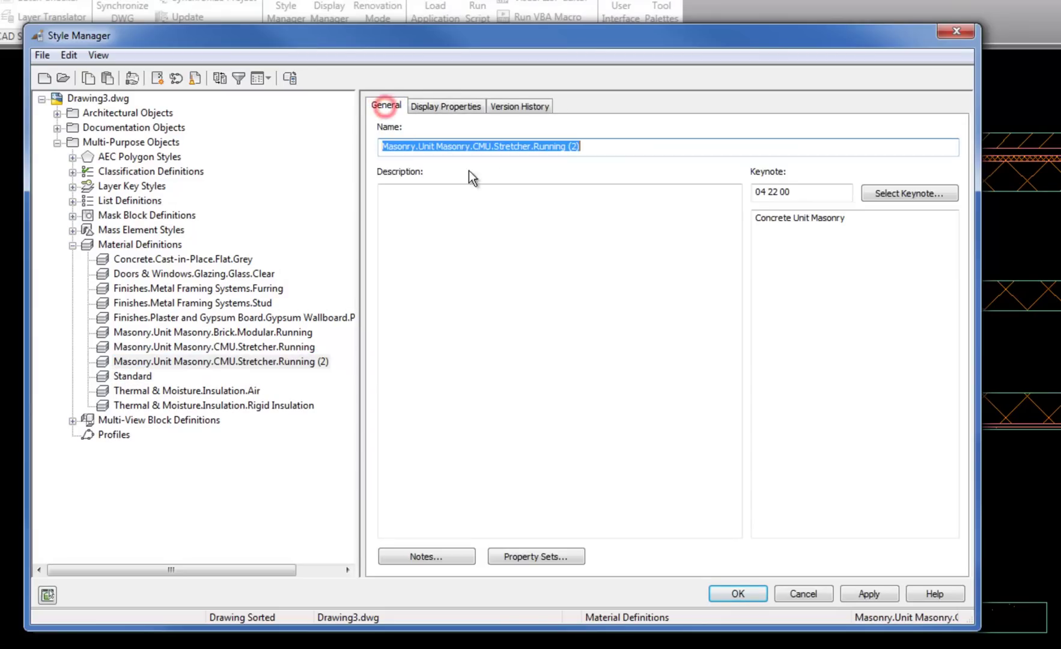
{"action": "left_click", "coordinate": [604, 149]}
{"action": "left_click_drag", "start_coordinate": [568, 147], "coordinate": [648, 150]}
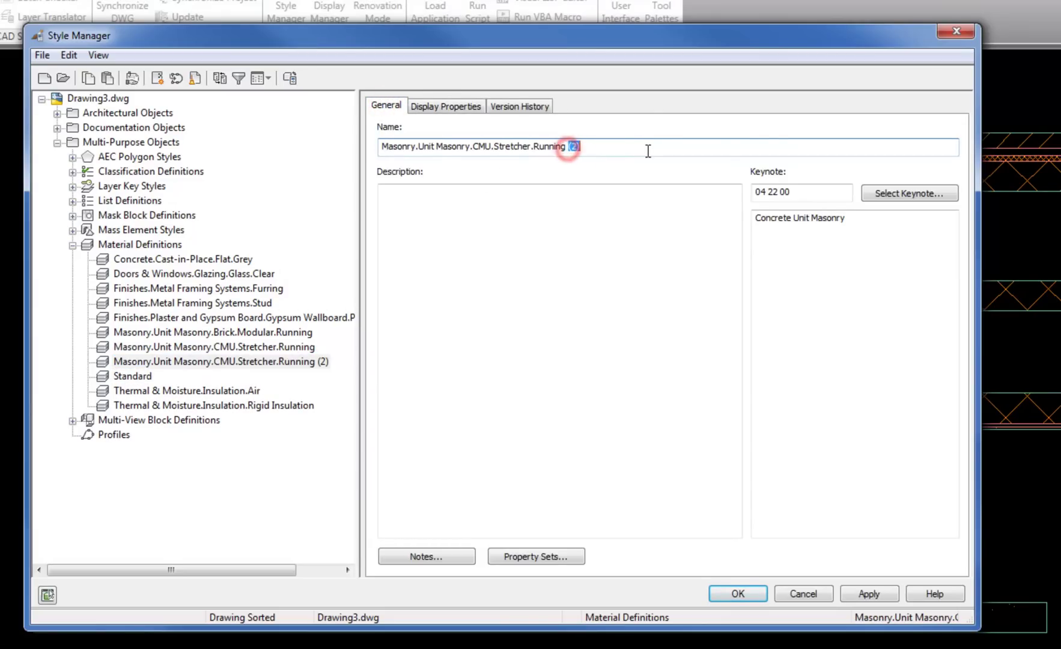
{"action": "type", "text": "Jeremy"}
{"action": "left_click", "coordinate": [444, 107]}
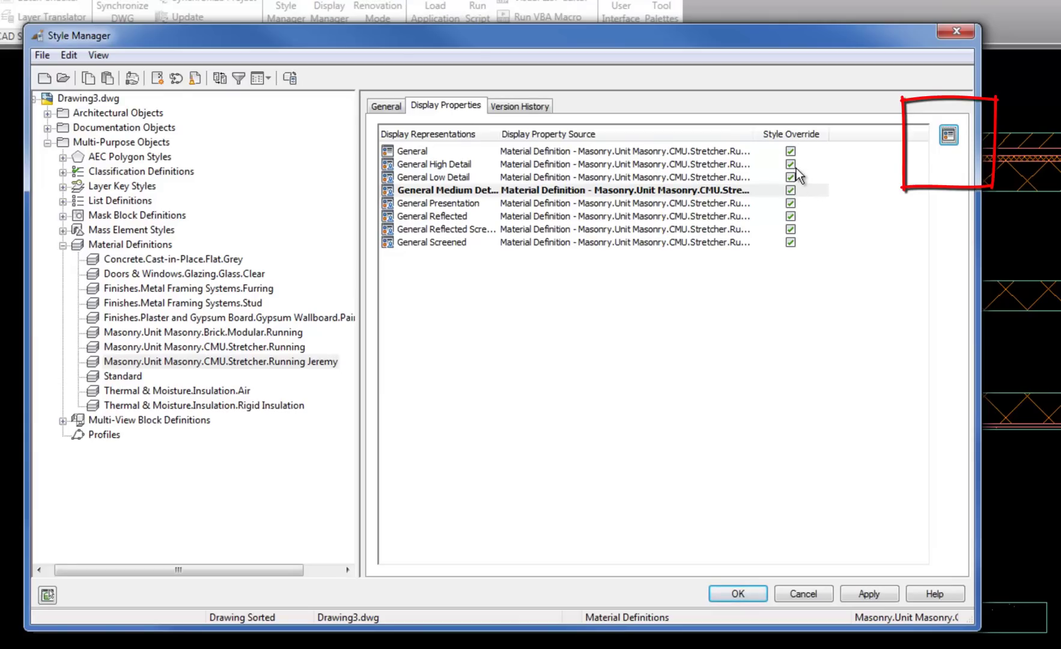
Step: Set the copy's Medium Detail Plan Hatch to the predefined ANSI31 pattern
{"action": "left_click", "coordinate": [953, 137]}
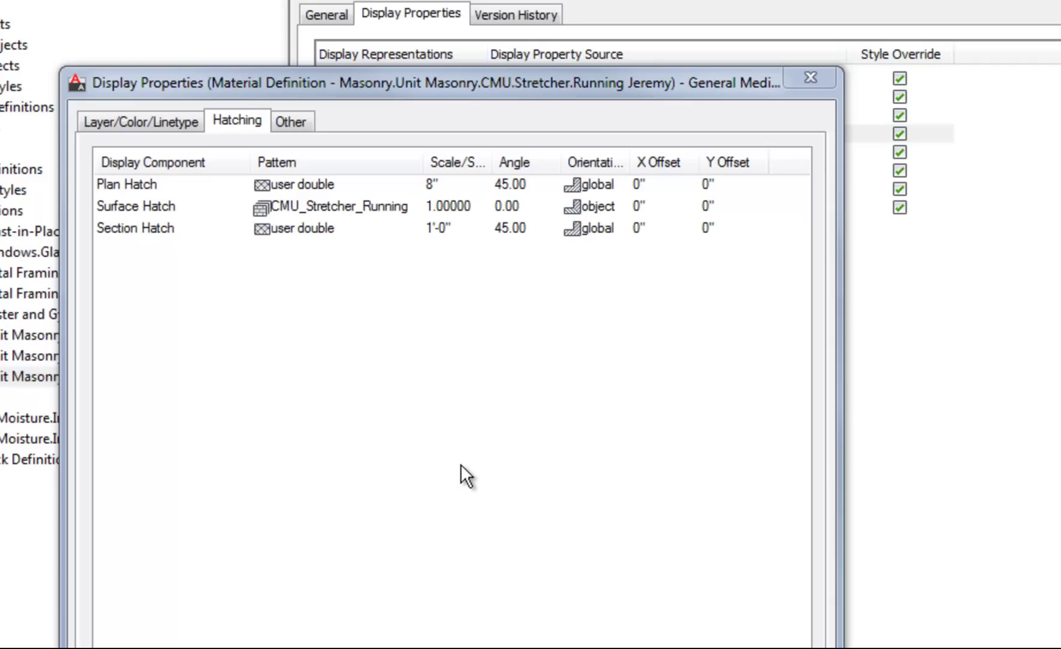
{"action": "left_click", "coordinate": [262, 184]}
{"action": "left_click", "coordinate": [535, 422]}
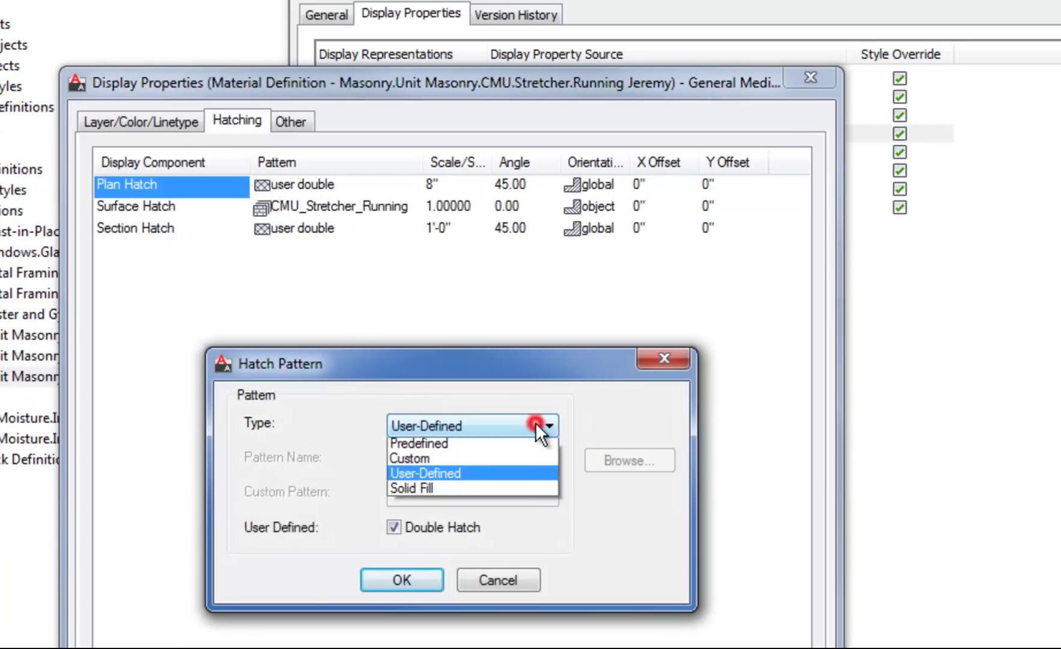
{"action": "left_click", "coordinate": [523, 447]}
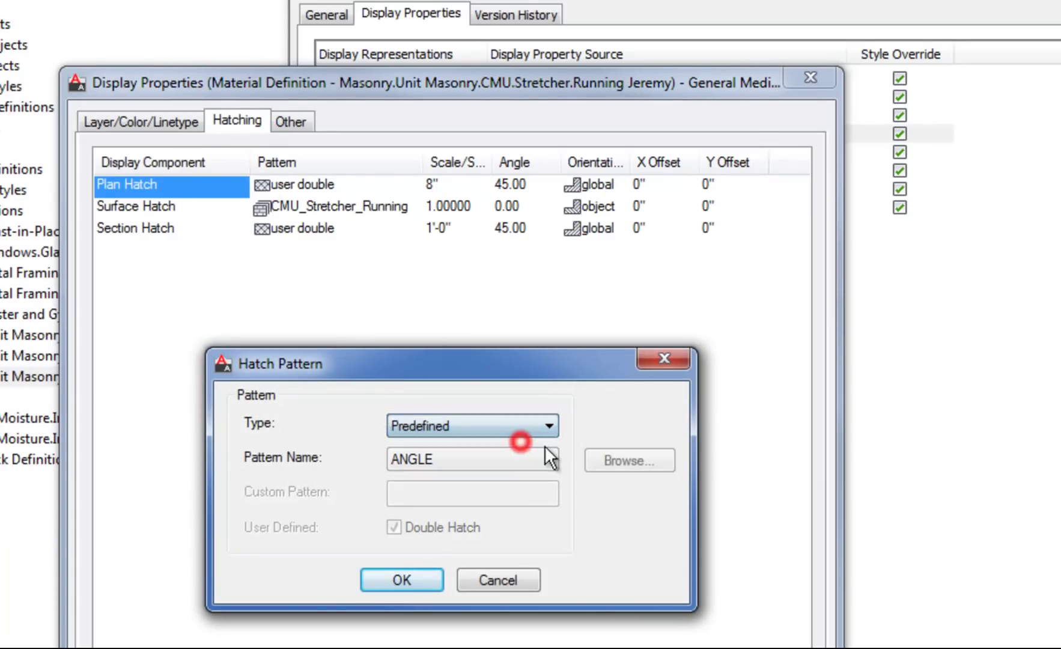
{"action": "left_click", "coordinate": [626, 460]}
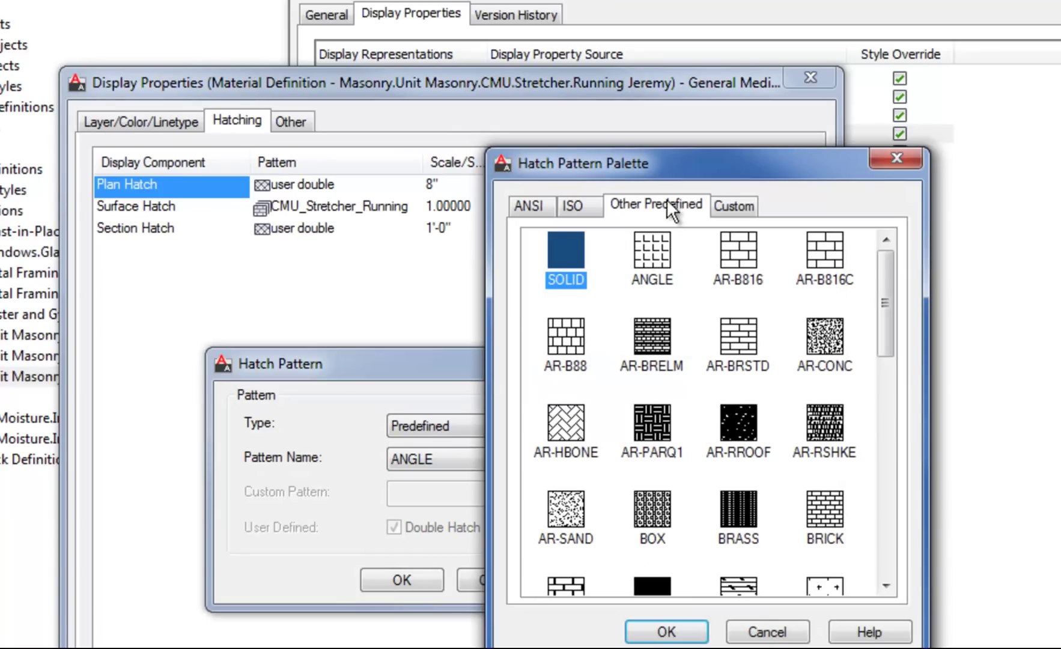
{"action": "left_click", "coordinate": [546, 210]}
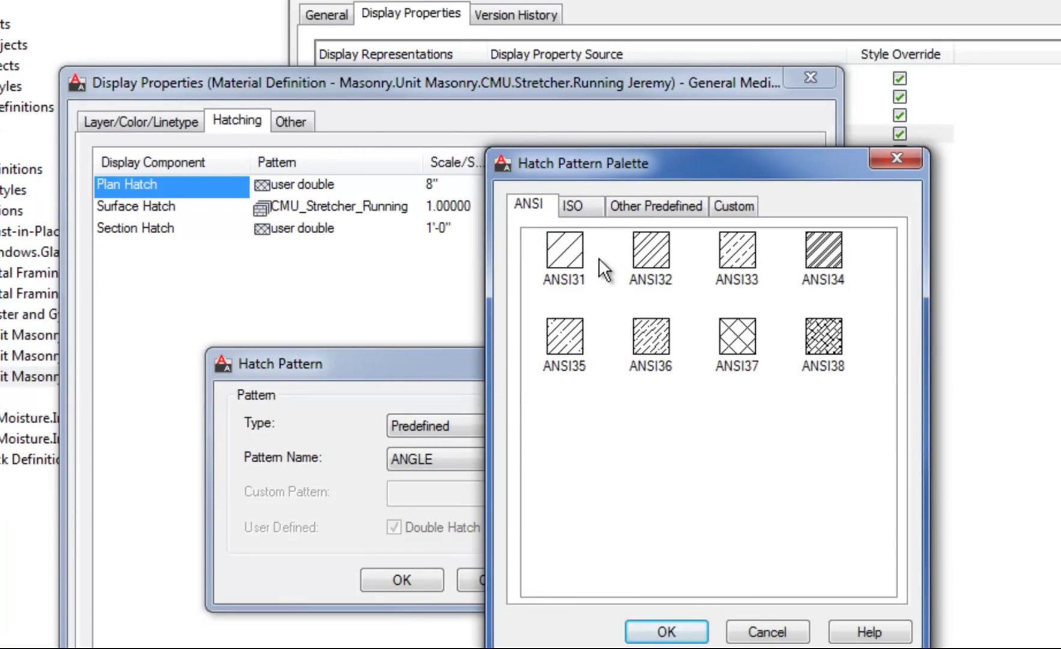
{"action": "left_click", "coordinate": [562, 237]}
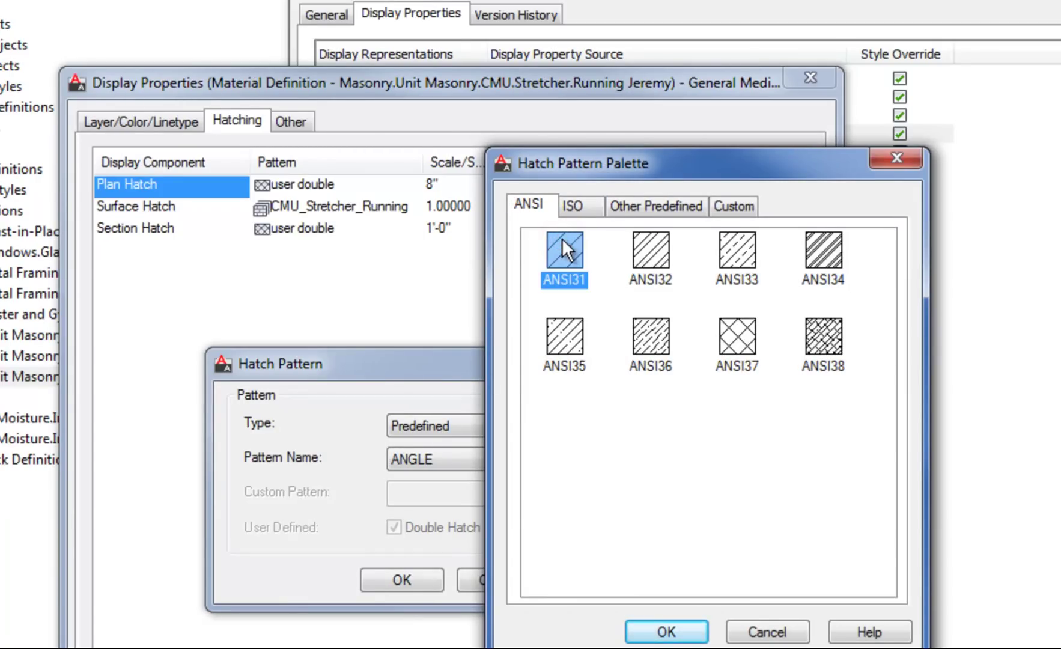
{"action": "double_click", "coordinate": [561, 238]}
{"action": "left_click", "coordinate": [408, 578]}
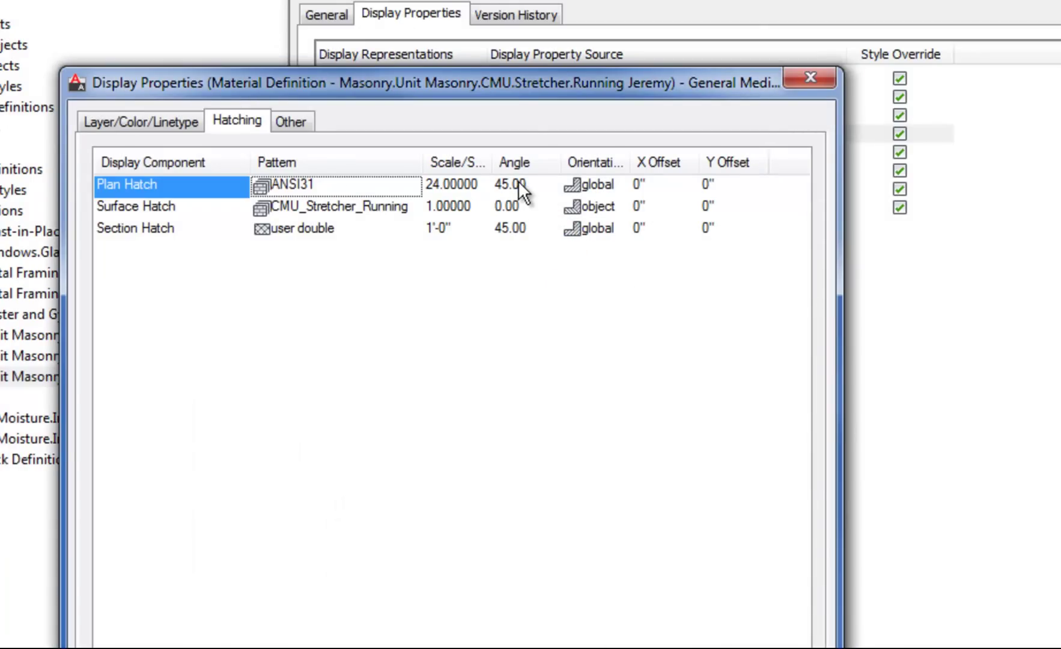
Step: Give the Plan Hatch a scale of 10 and orient it to the object
{"action": "left_click", "coordinate": [478, 178]}
{"action": "type", "text": "10"}
{"action": "key", "text": "Return"}
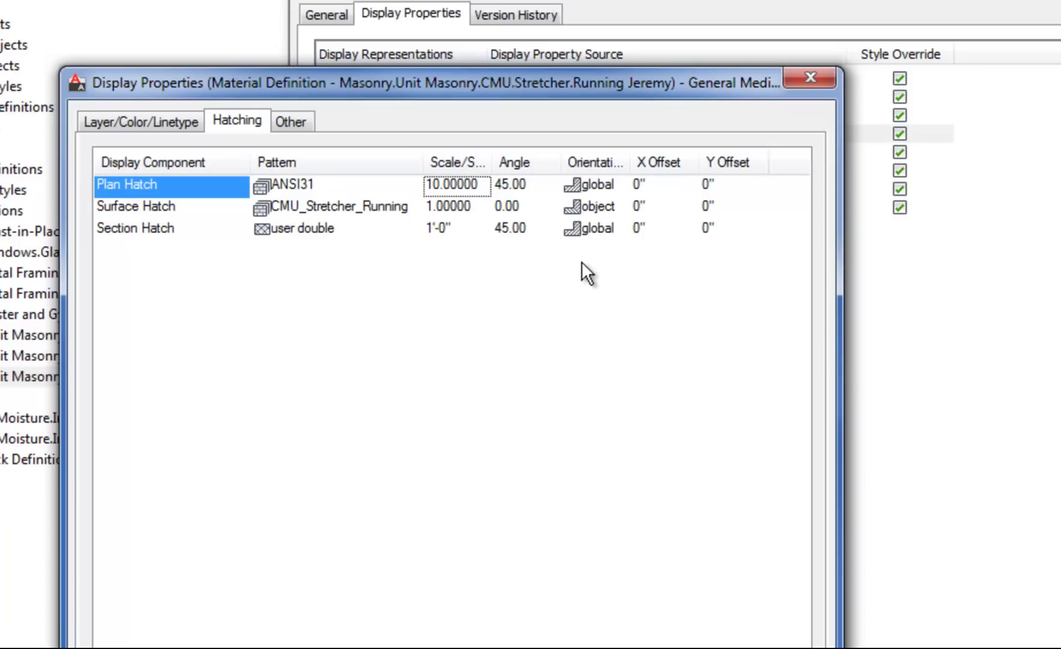
{"action": "left_click", "coordinate": [592, 184]}
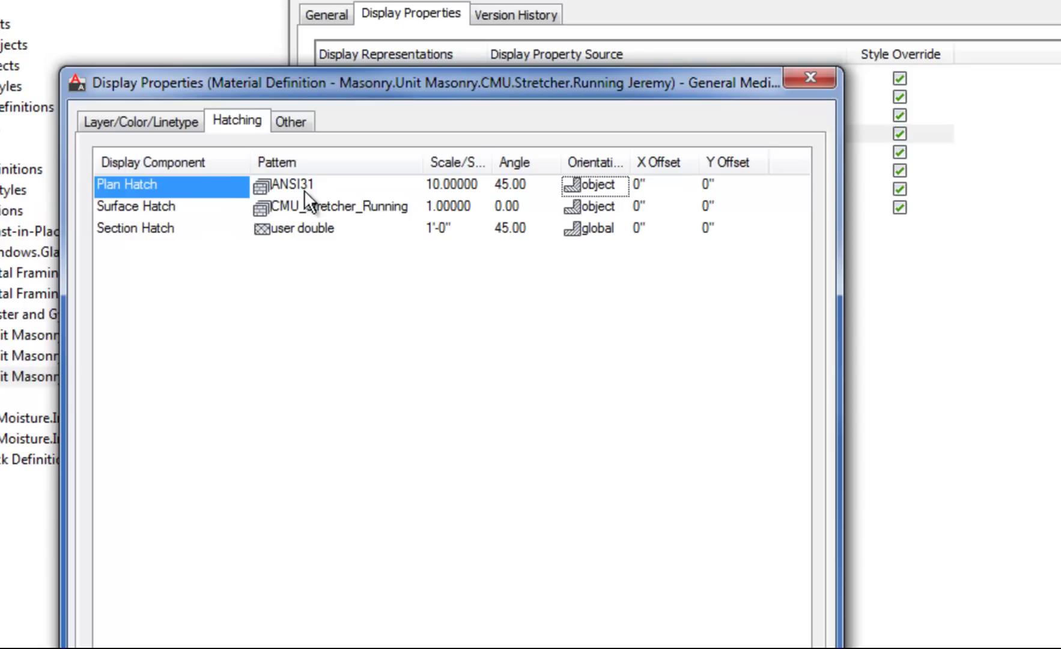
{"action": "left_click", "coordinate": [121, 118]}
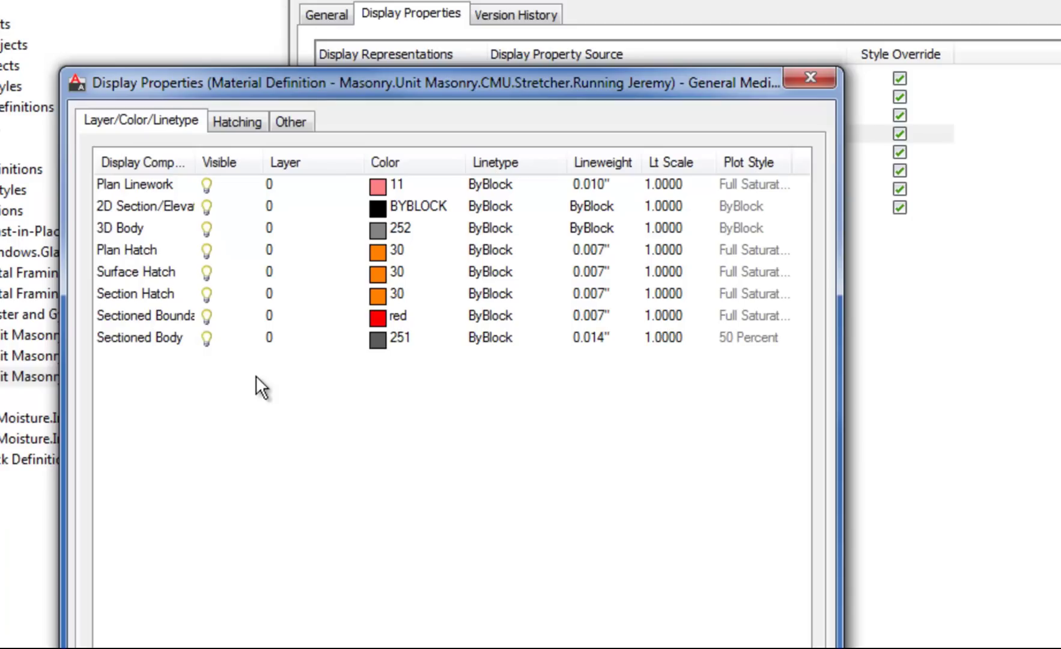
Step: Review the Plan and Surface Hatch settings, then close Display Properties and Style Manager
{"action": "left_click", "coordinate": [133, 250]}
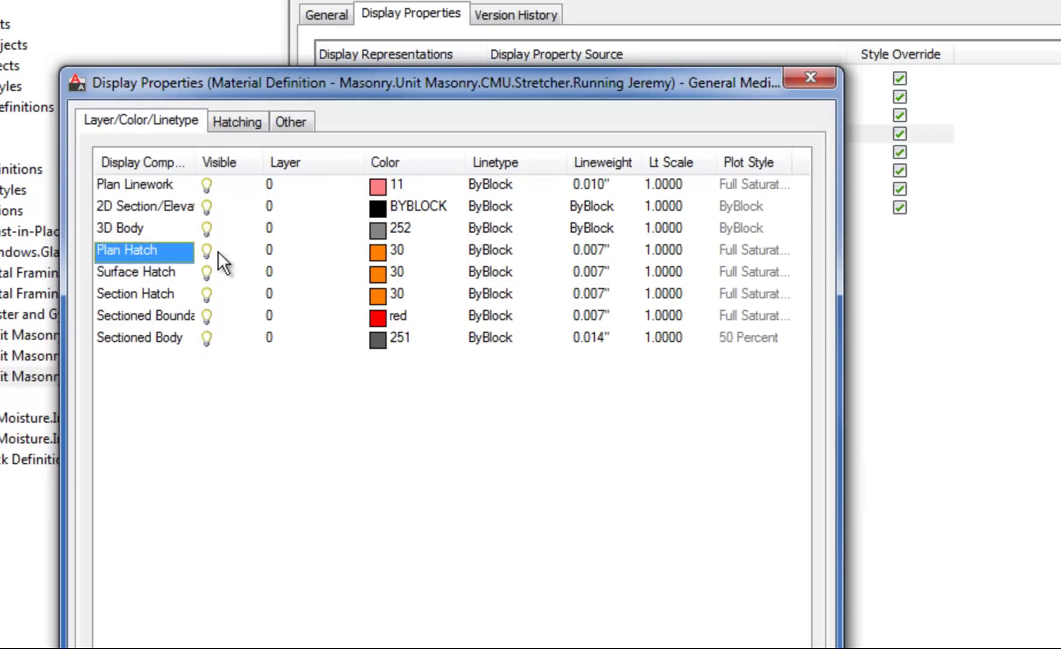
{"action": "left_click", "coordinate": [157, 272]}
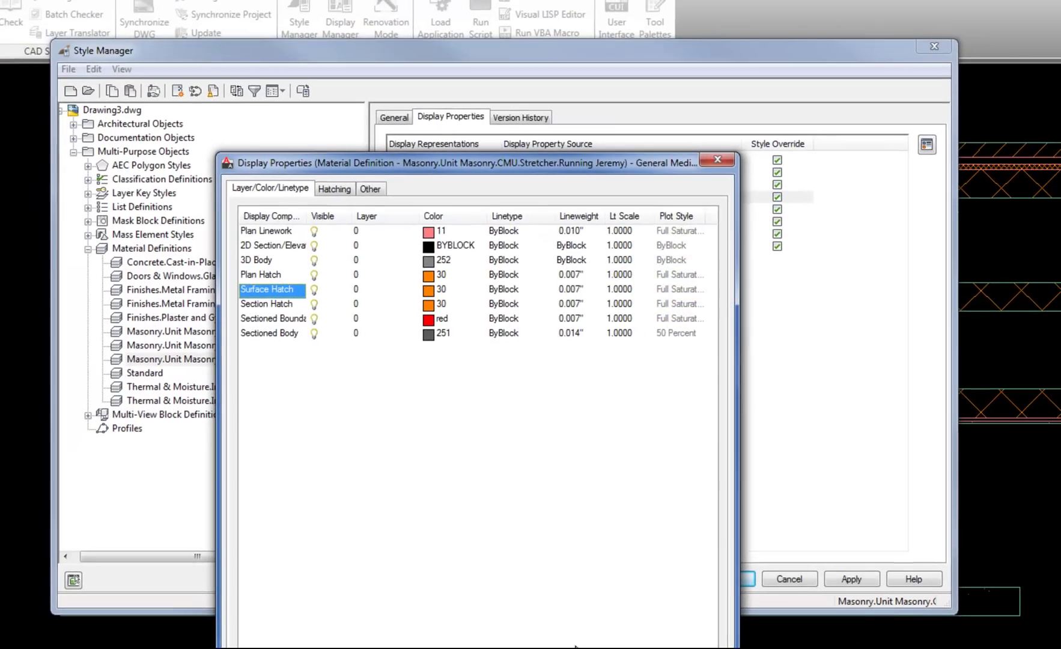
{"action": "key", "text": "Return"}
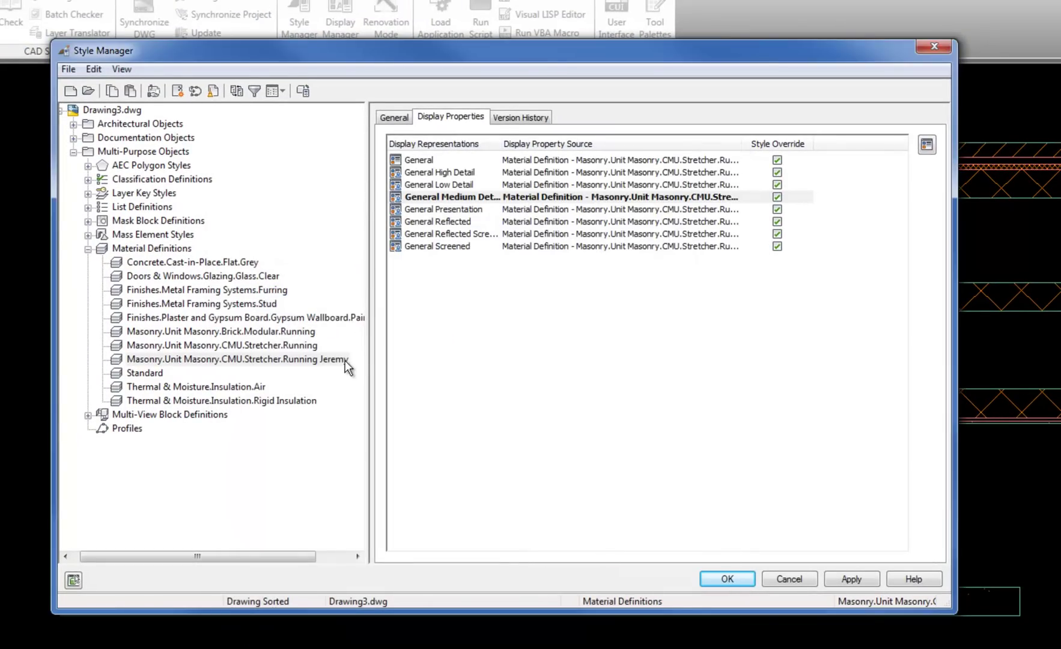
{"action": "left_click", "coordinate": [328, 359]}
{"action": "left_click", "coordinate": [301, 362]}
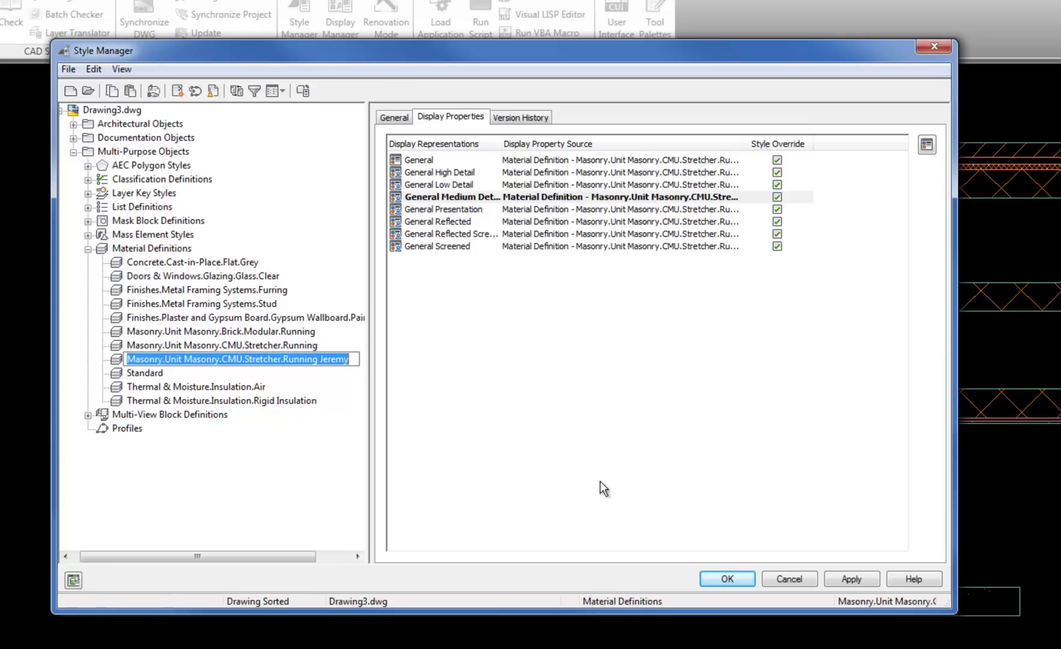
{"action": "left_click", "coordinate": [726, 579]}
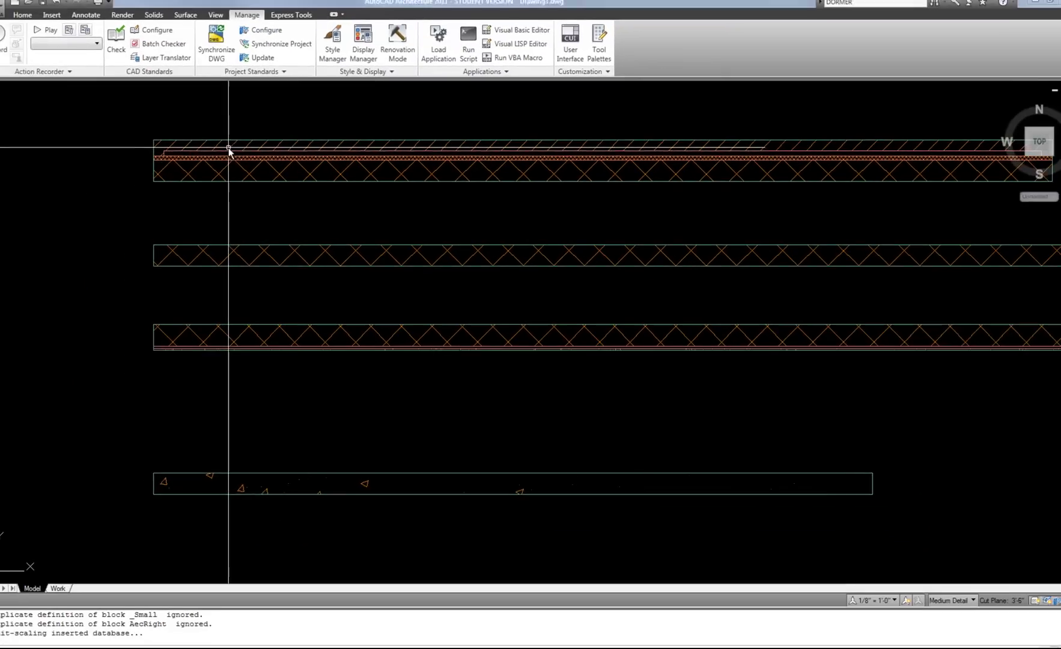
Step: Assign the copied CMU material to the CMU component of the top wall's style
{"action": "left_click", "coordinate": [210, 142]}
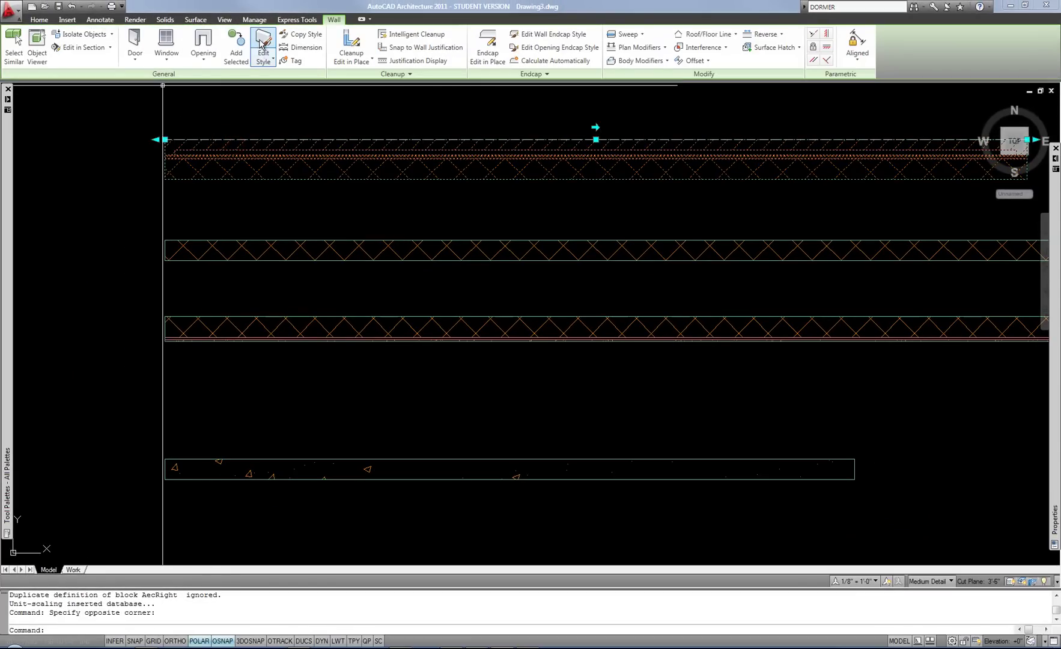
{"action": "left_click", "coordinate": [261, 44]}
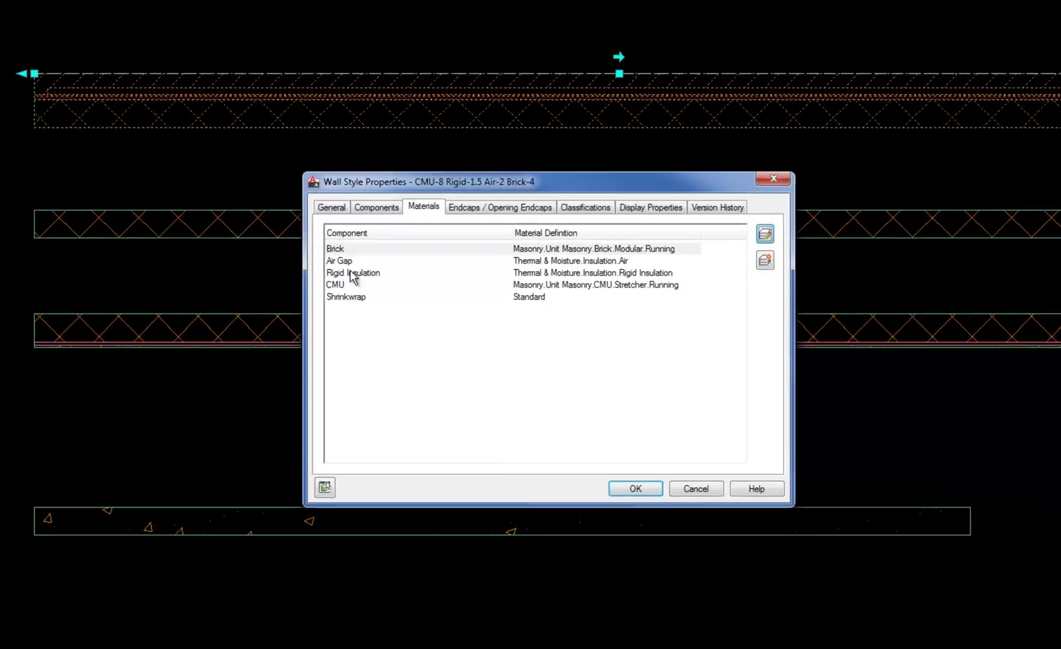
{"action": "left_click", "coordinate": [346, 284]}
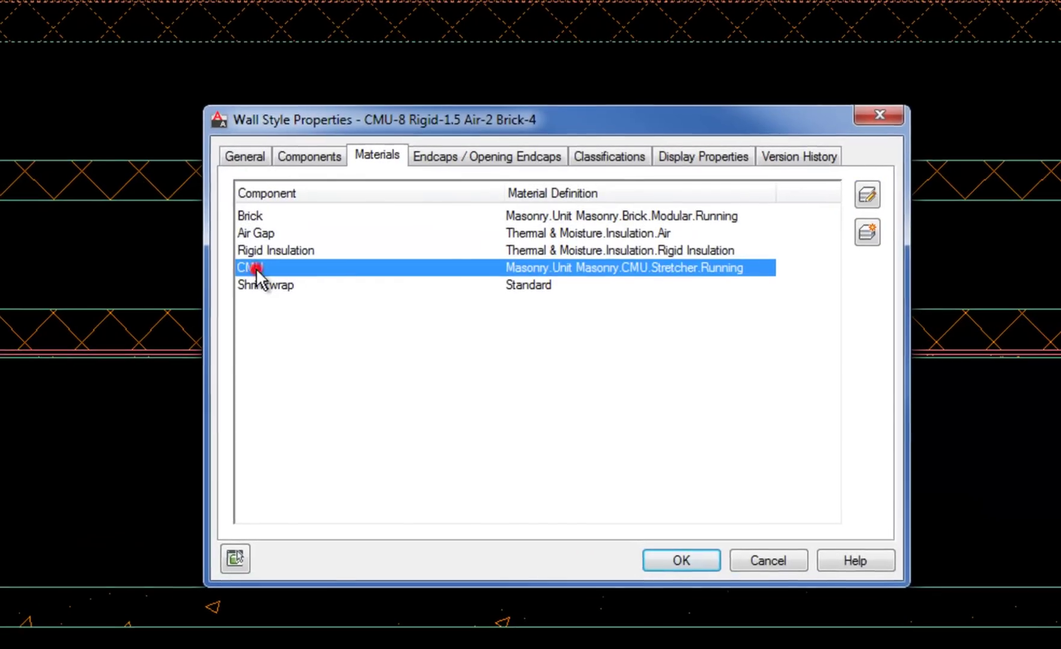
{"action": "left_click", "coordinate": [667, 284]}
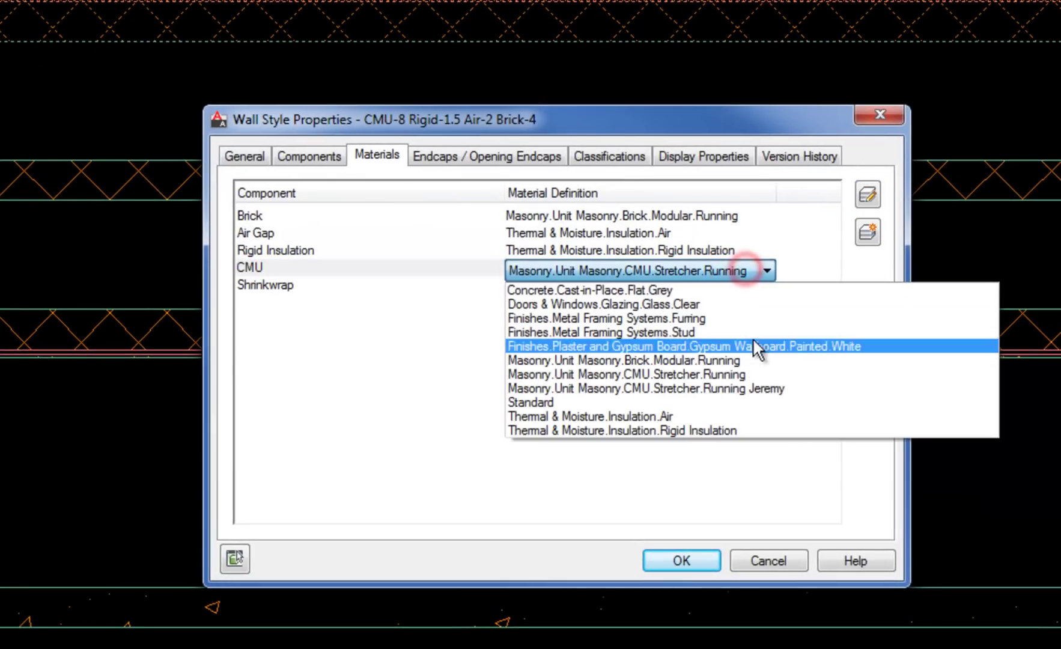
{"action": "left_click", "coordinate": [753, 388]}
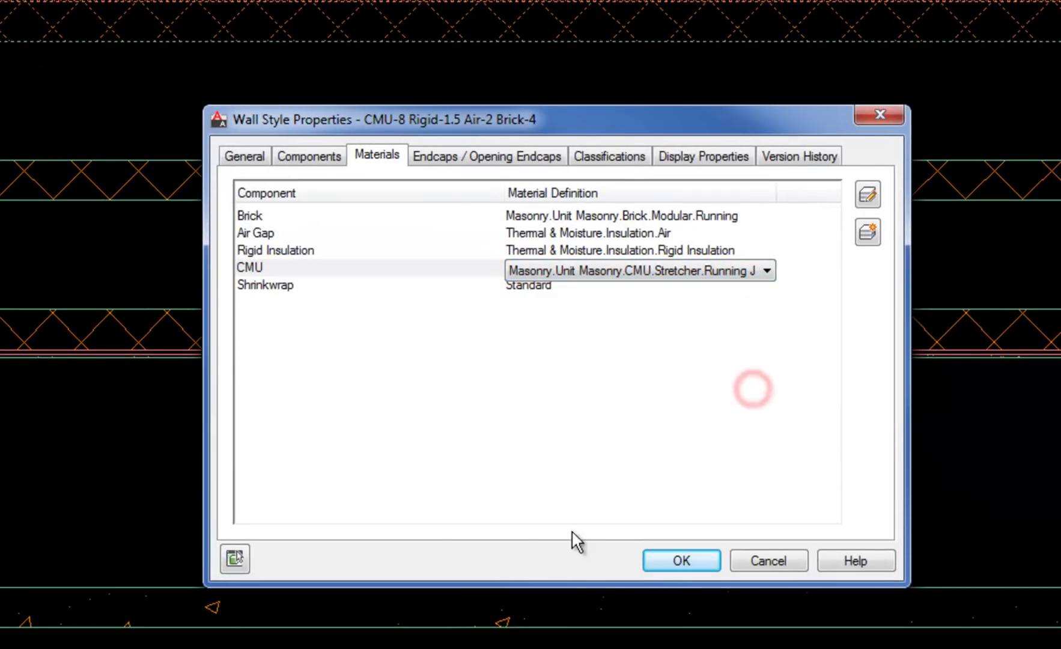
{"action": "left_click", "coordinate": [672, 562]}
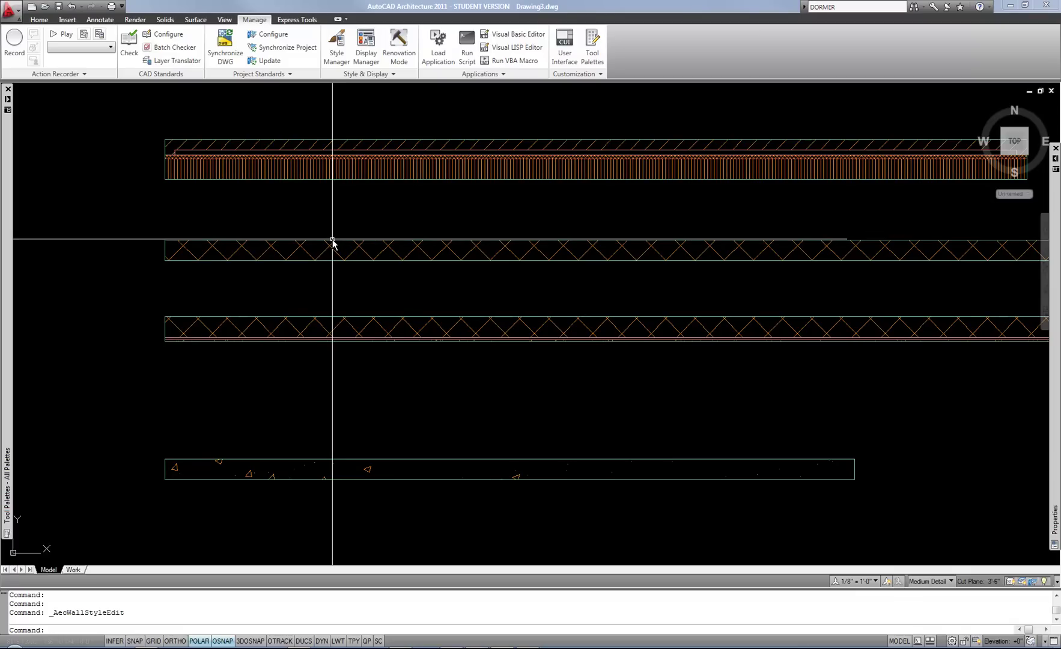
Step: Set the CMU-8 style's CMU material to Masonry.Unit Masonry.CMU.Stretcher.Running
{"action": "mouse_move", "coordinate": [333, 240]}
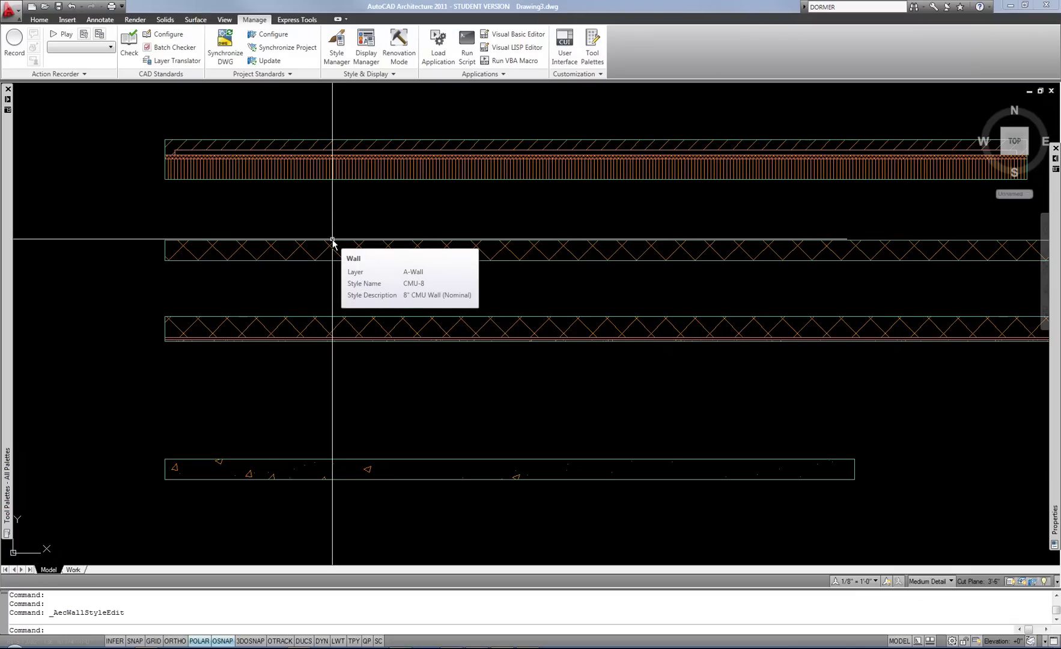
{"action": "left_click", "coordinate": [333, 240]}
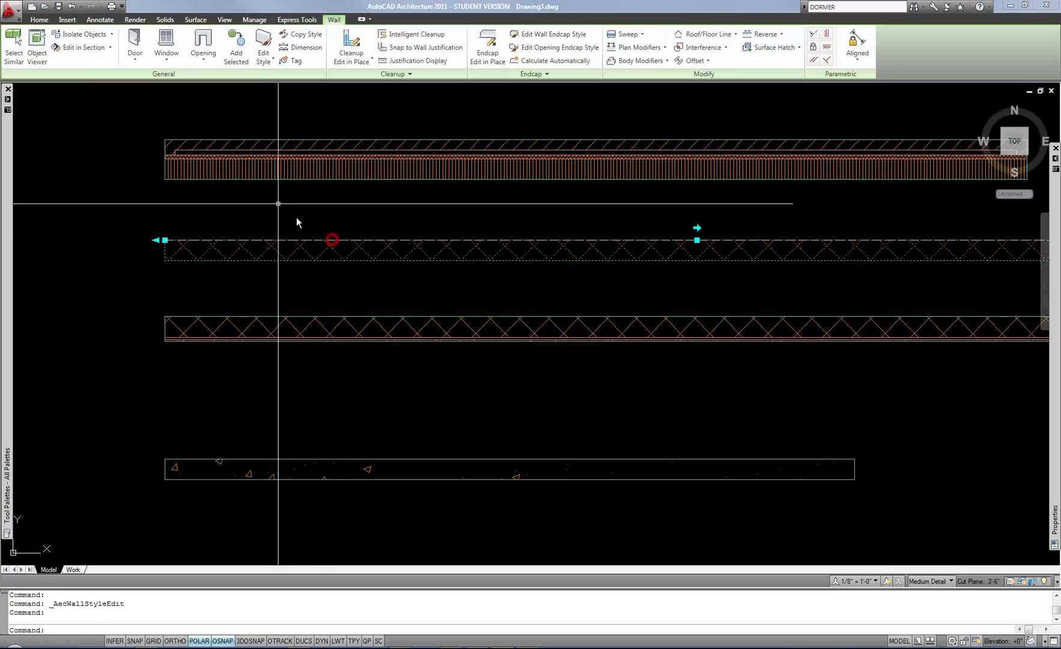
{"action": "left_click", "coordinate": [264, 43]}
{"action": "left_click", "coordinate": [390, 269]}
{"action": "left_click", "coordinate": [648, 270]}
{"action": "left_click", "coordinate": [650, 270]}
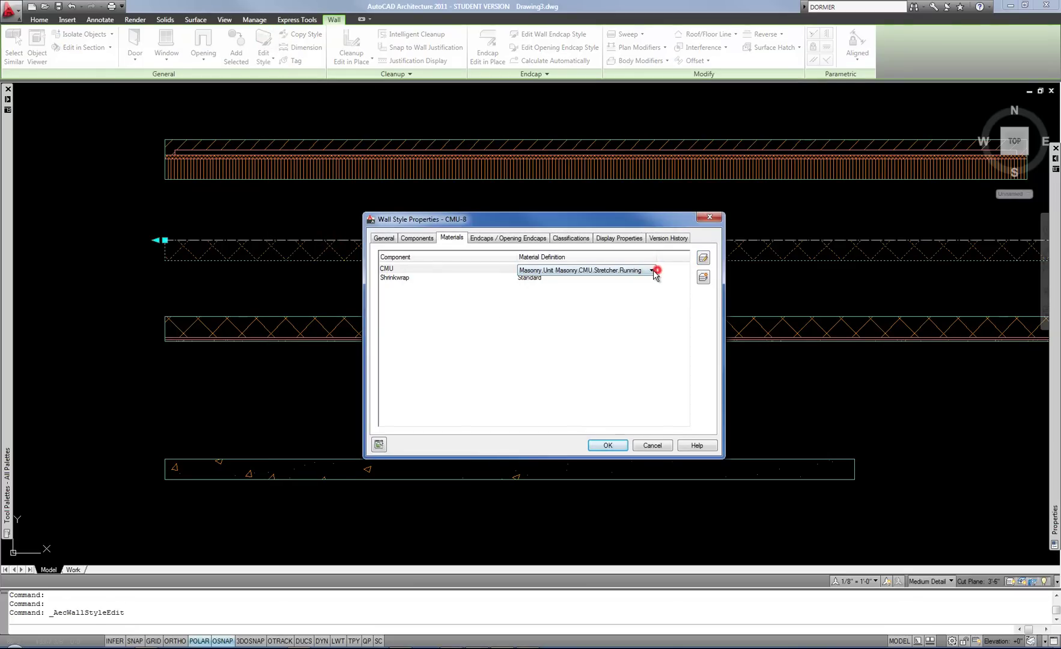
{"action": "left_click", "coordinate": [640, 329]}
{"action": "left_click", "coordinate": [616, 442]}
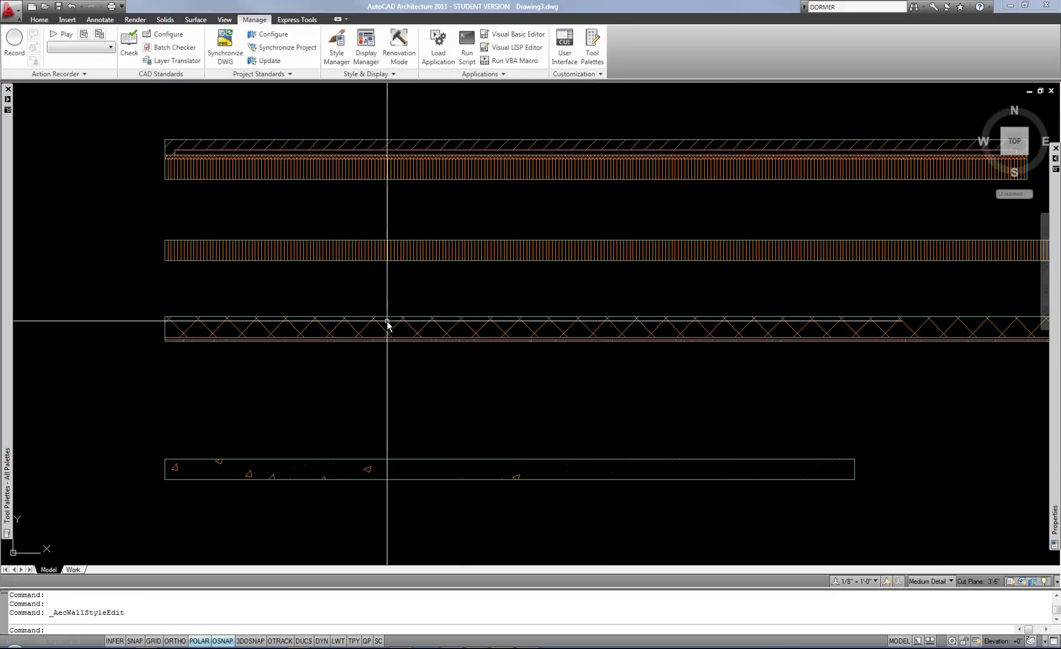
Step: Set the CMU-8 Furring style's CMU material to Masonry.Unit Masonry.CMU.Stretcher.Running
{"action": "left_click", "coordinate": [386, 321]}
{"action": "left_click", "coordinate": [263, 42]}
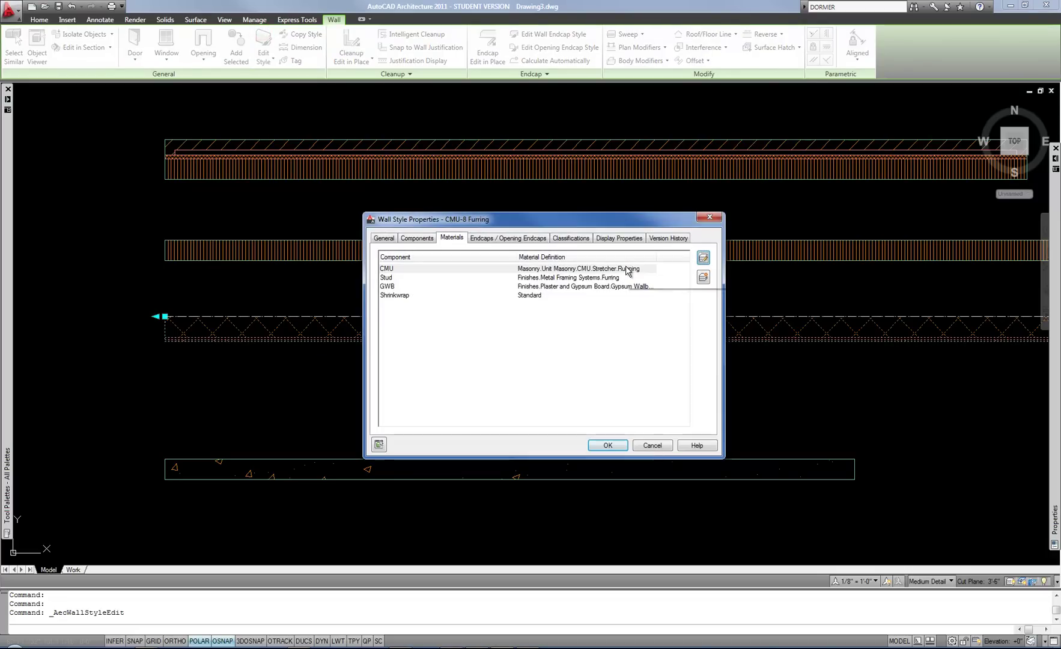
{"action": "left_click", "coordinate": [631, 271]}
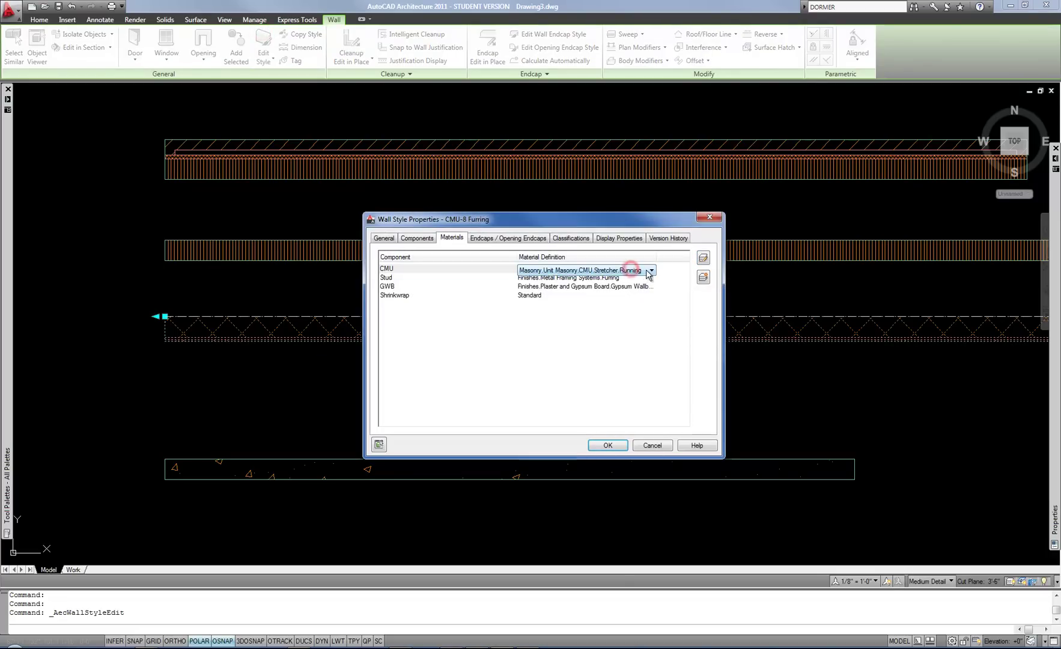
{"action": "left_click", "coordinate": [648, 271]}
{"action": "left_click", "coordinate": [656, 332]}
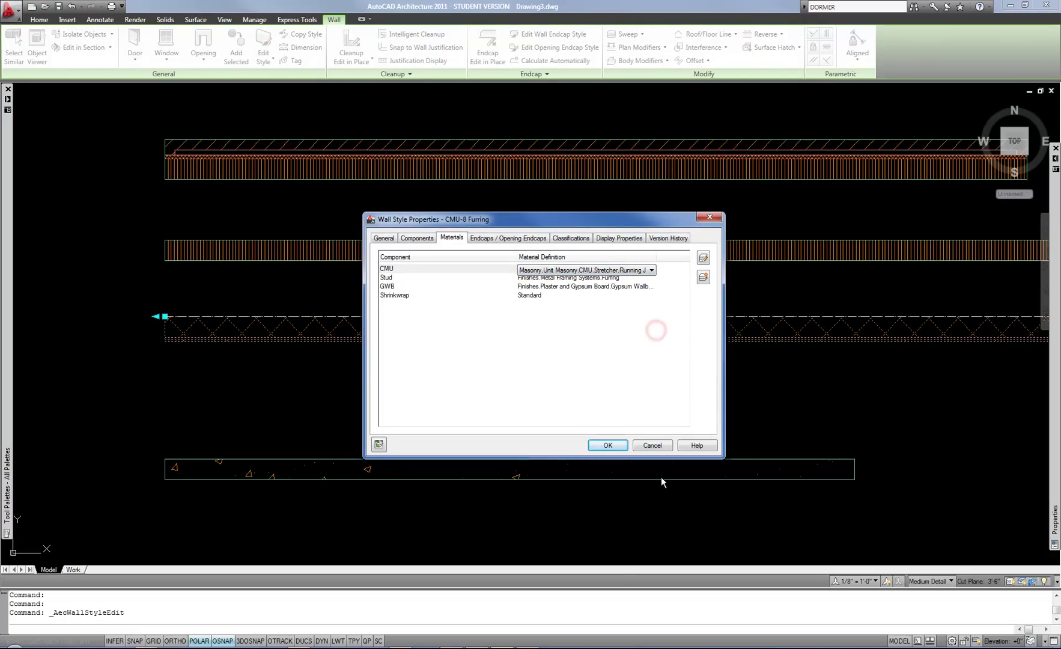
{"action": "left_click", "coordinate": [608, 445]}
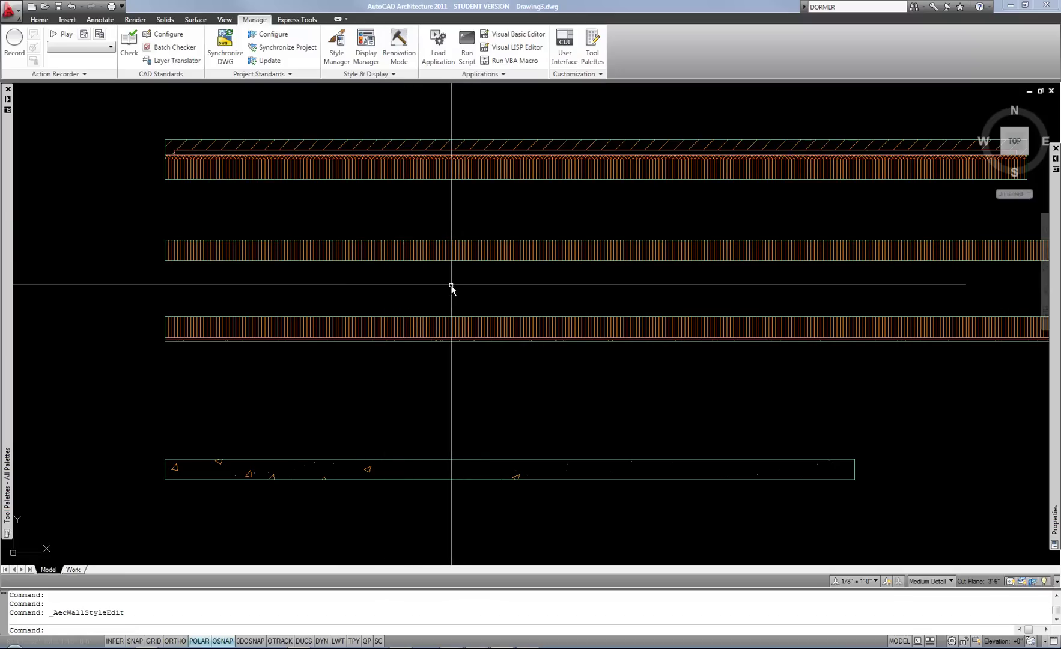
{"action": "left_click", "coordinate": [1026, 157]}
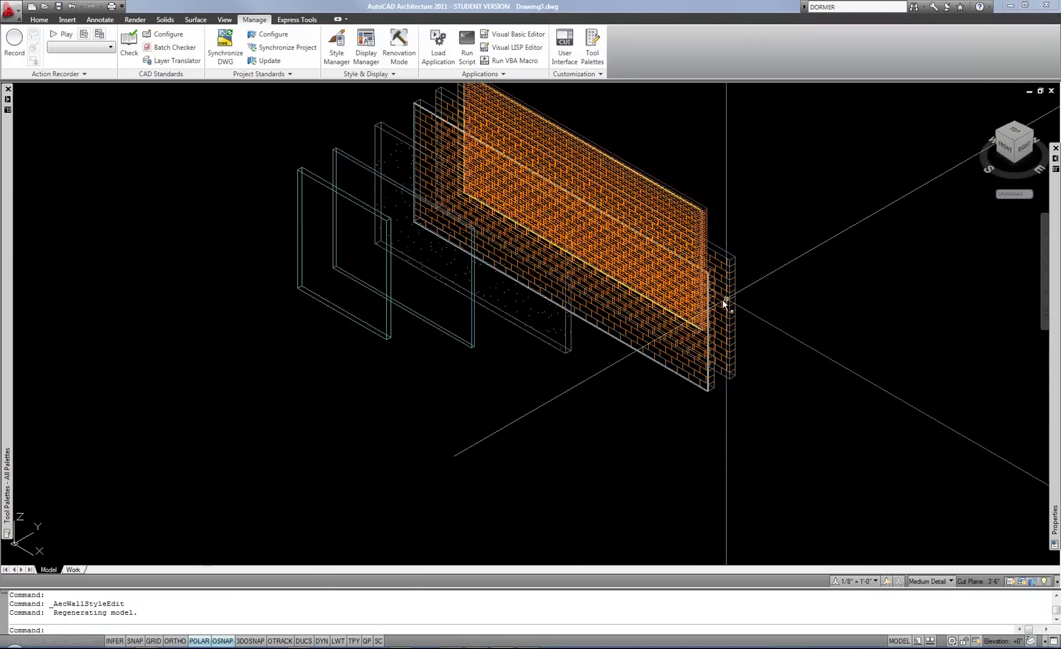
{"action": "scroll", "coordinate": [696, 299], "scroll_direction": "up", "scroll_amount": 5}
{"action": "scroll", "coordinate": [663, 434], "scroll_direction": "up", "scroll_amount": 2}
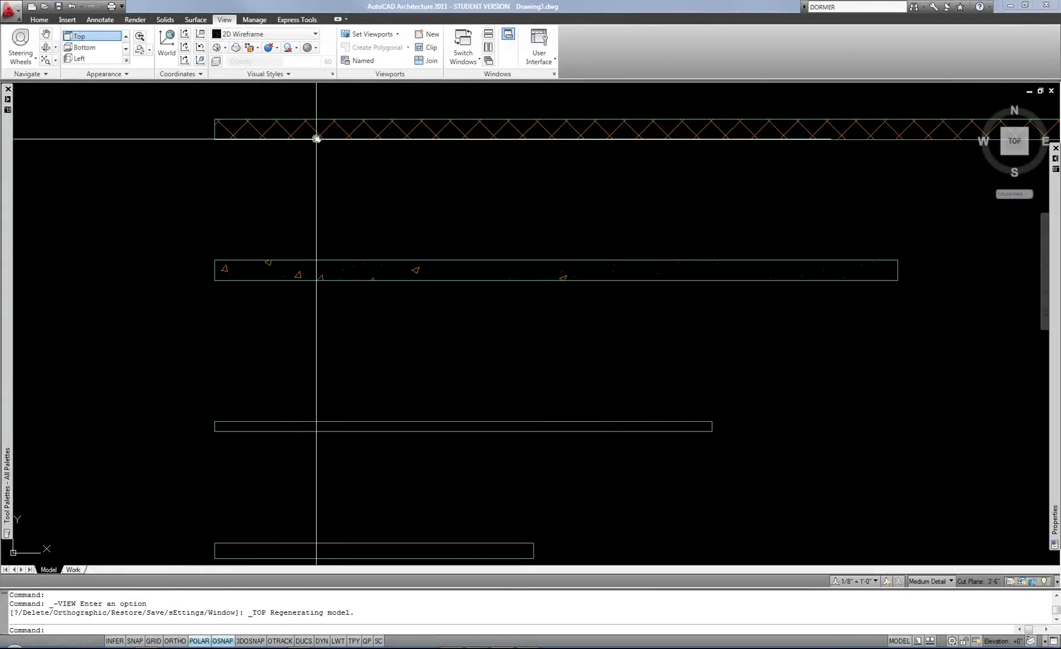
{"action": "left_click", "coordinate": [317, 138]}
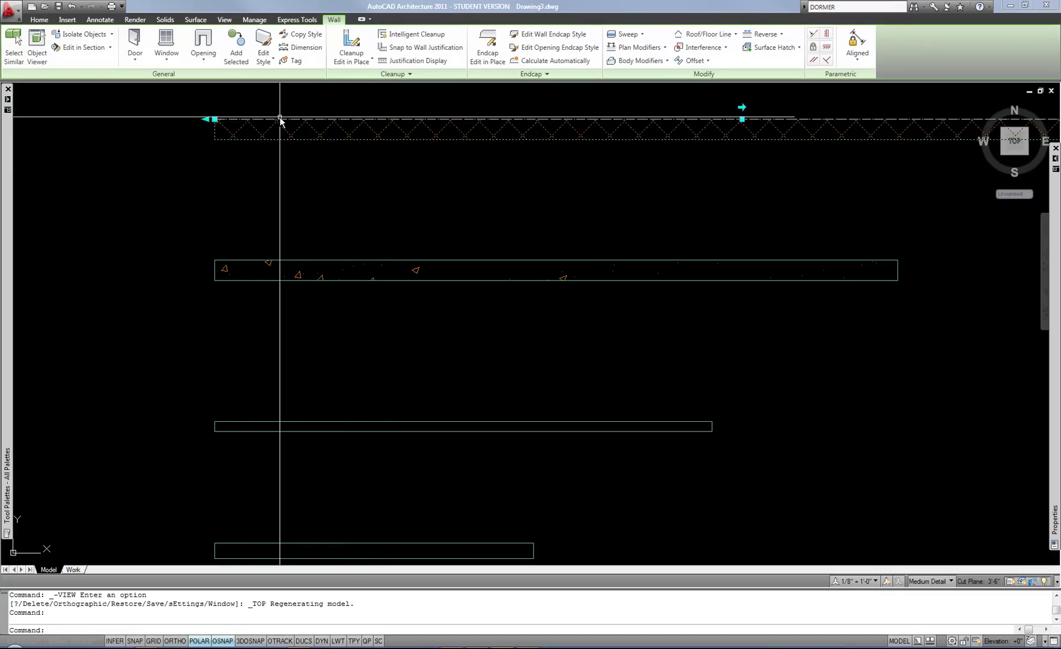
{"action": "left_click", "coordinate": [263, 51]}
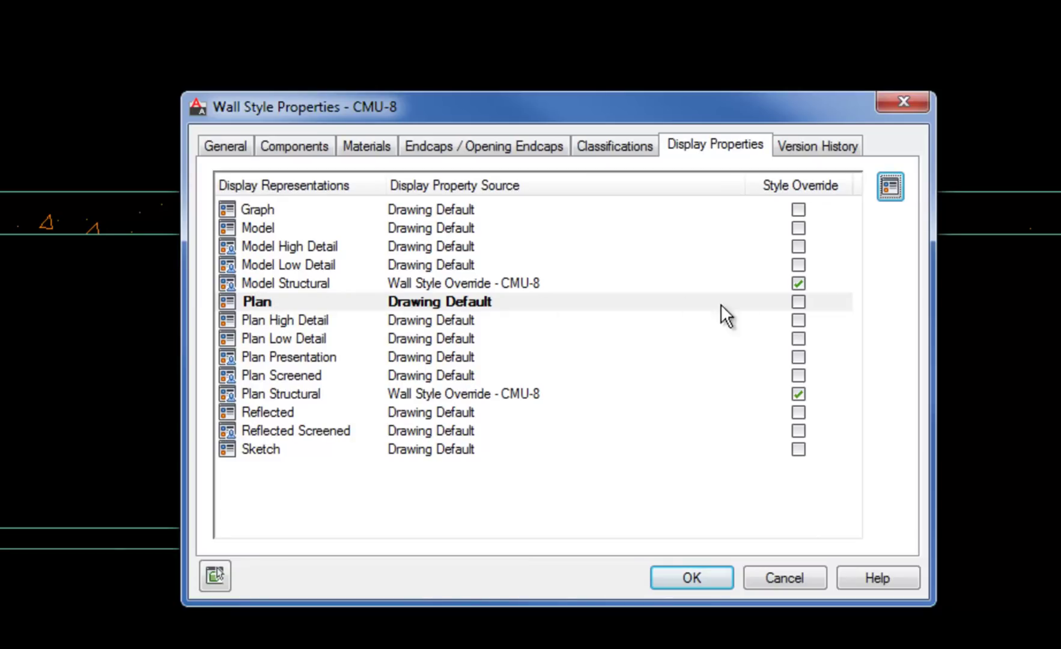
{"action": "left_click", "coordinate": [295, 301]}
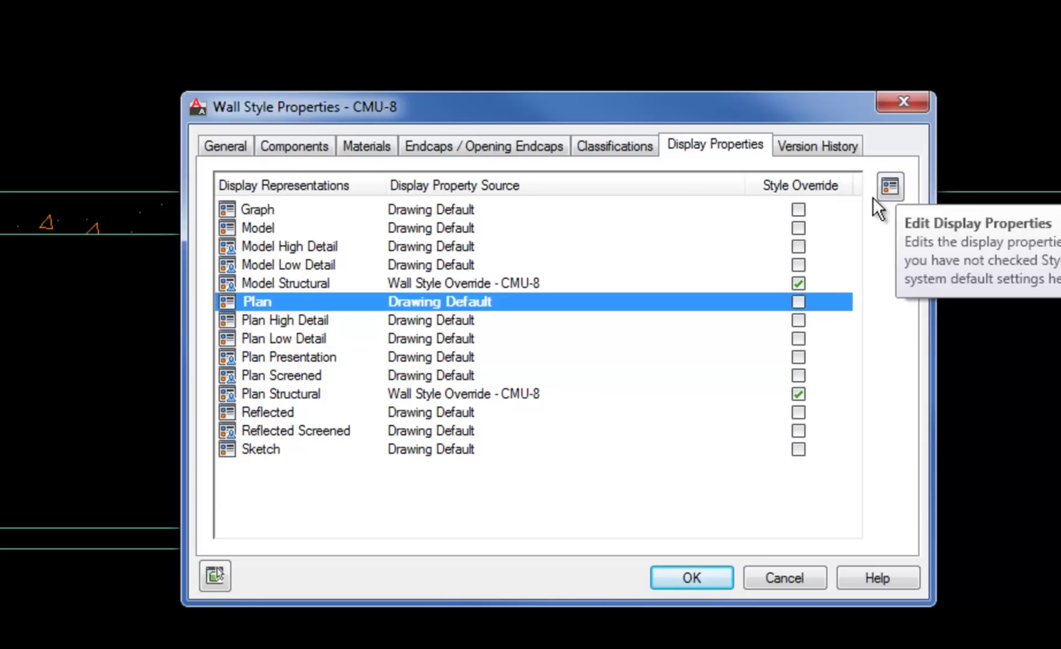
{"action": "left_click", "coordinate": [799, 302]}
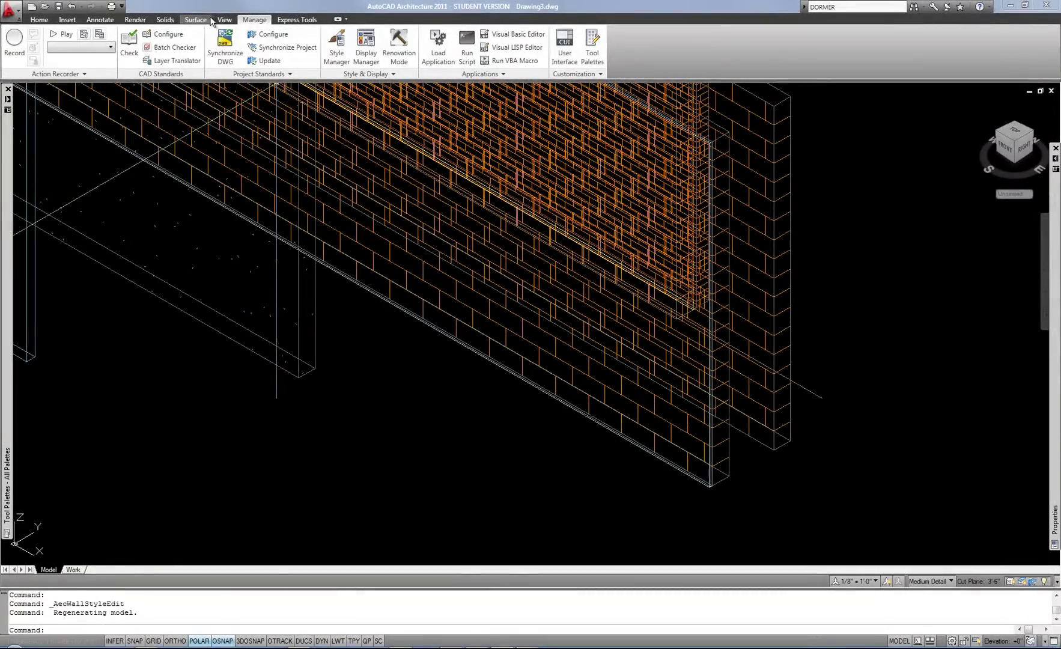
Step: Switch to the Top view and zoom in on the walls
{"action": "left_click", "coordinate": [224, 19]}
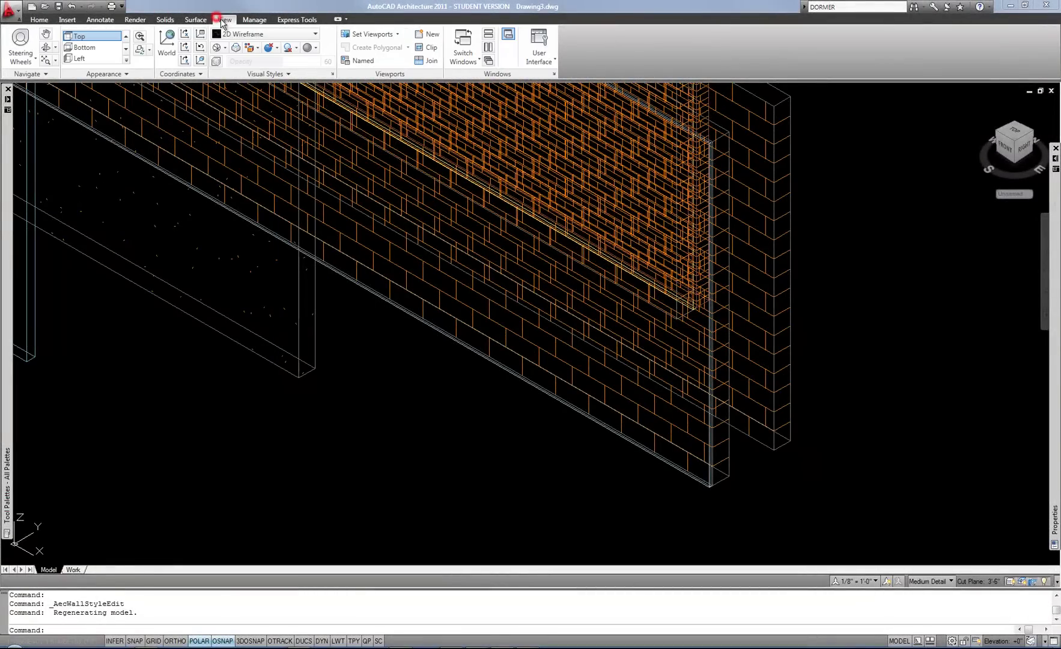
{"action": "left_click", "coordinate": [112, 38]}
{"action": "middle_click_drag", "start_coordinate": [255, 294], "coordinate": [327, 375]}
{"action": "scroll", "coordinate": [237, 327], "scroll_direction": "up", "scroll_amount": 2}
{"action": "middle_click_drag", "start_coordinate": [237, 326], "coordinate": [279, 386]}
{"action": "scroll", "coordinate": [260, 374], "scroll_direction": "up", "scroll_amount": 2}
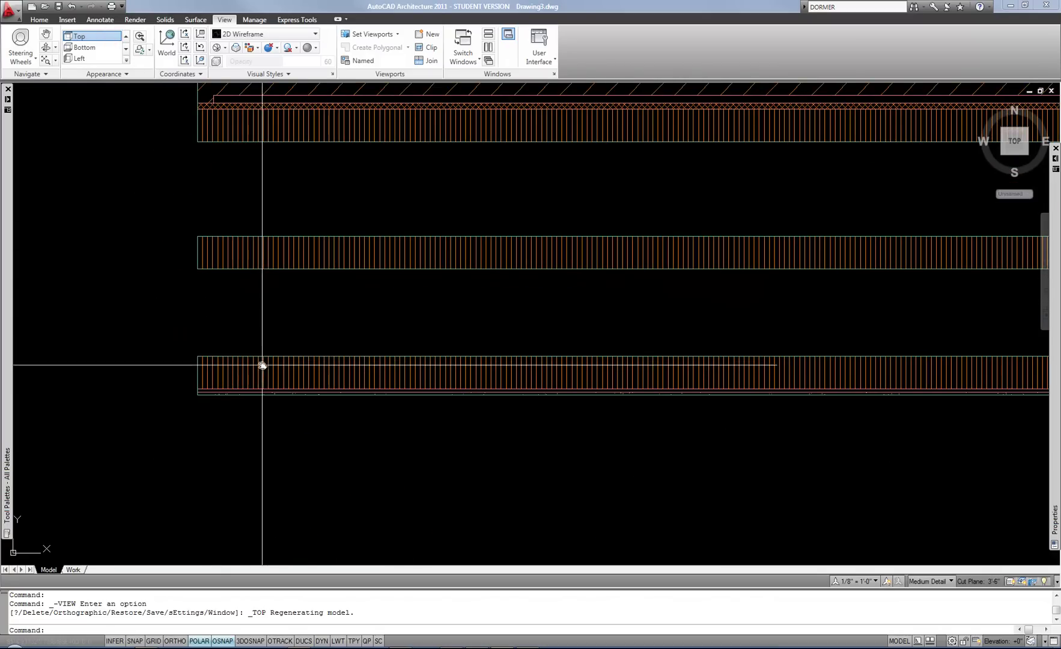
Step: Add a Plan style override to the bottom CMU-8 Furring wall's style
{"action": "left_click", "coordinate": [262, 366]}
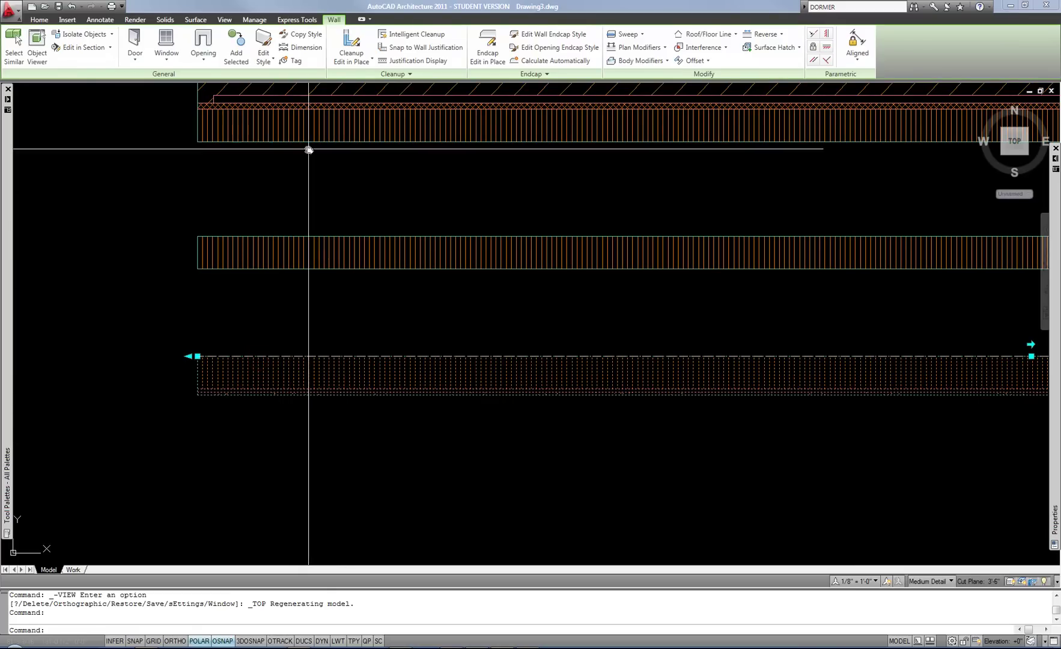
{"action": "left_click", "coordinate": [265, 45]}
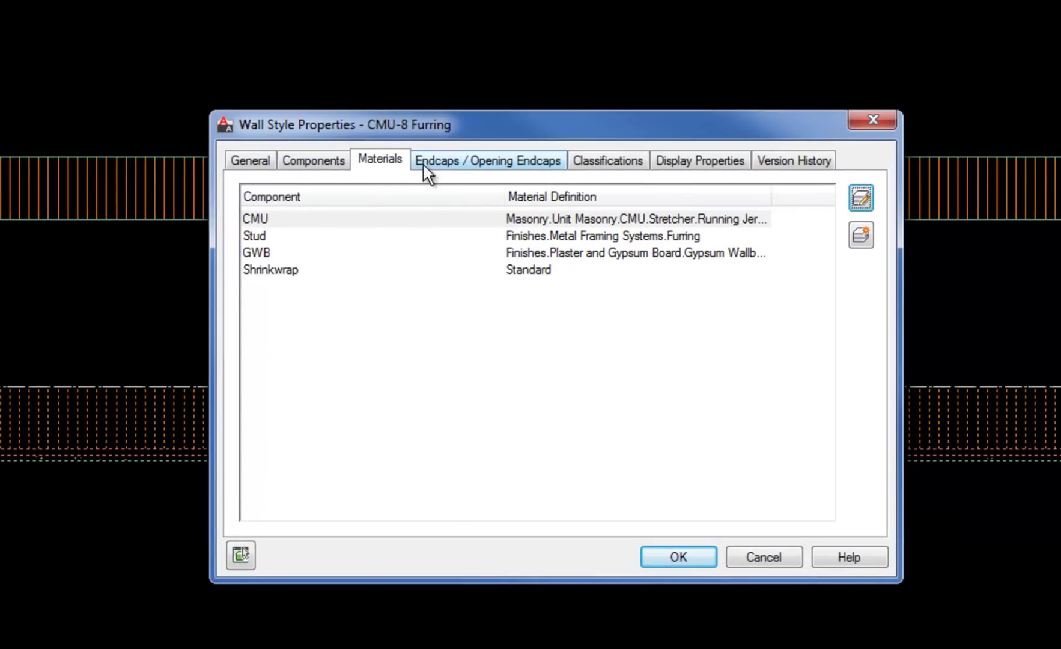
{"action": "left_click", "coordinate": [701, 159]}
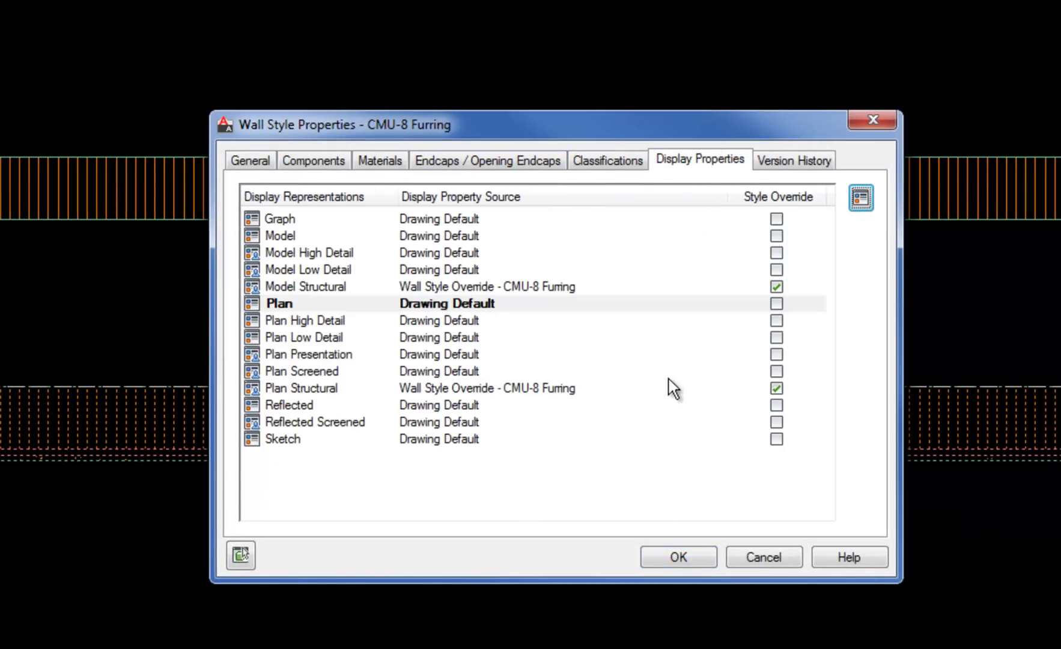
{"action": "left_click", "coordinate": [308, 303]}
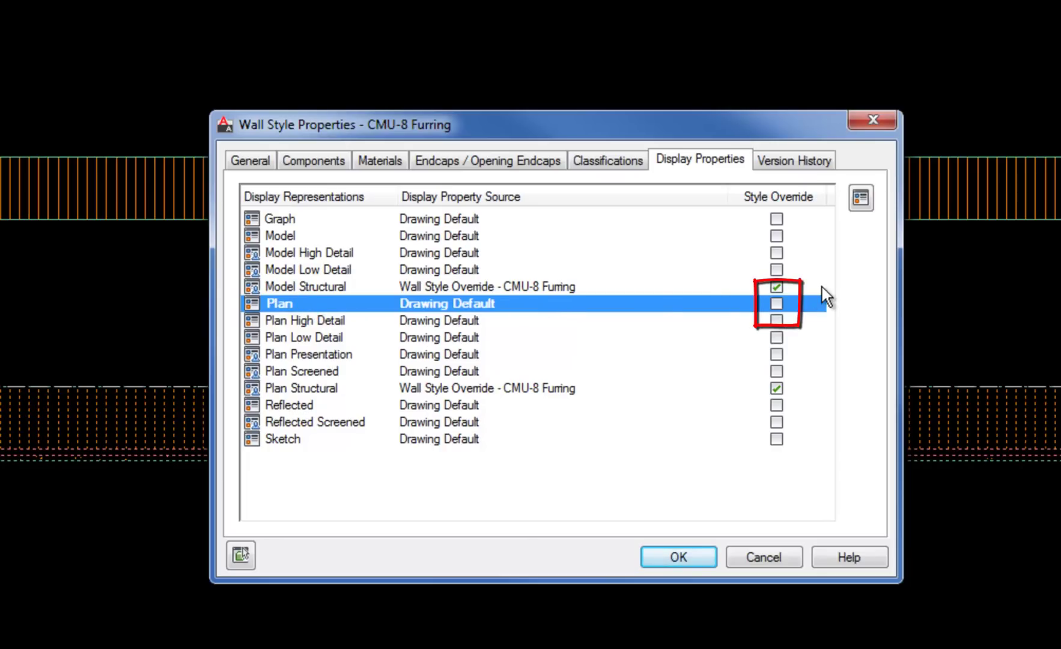
{"action": "left_click", "coordinate": [776, 305]}
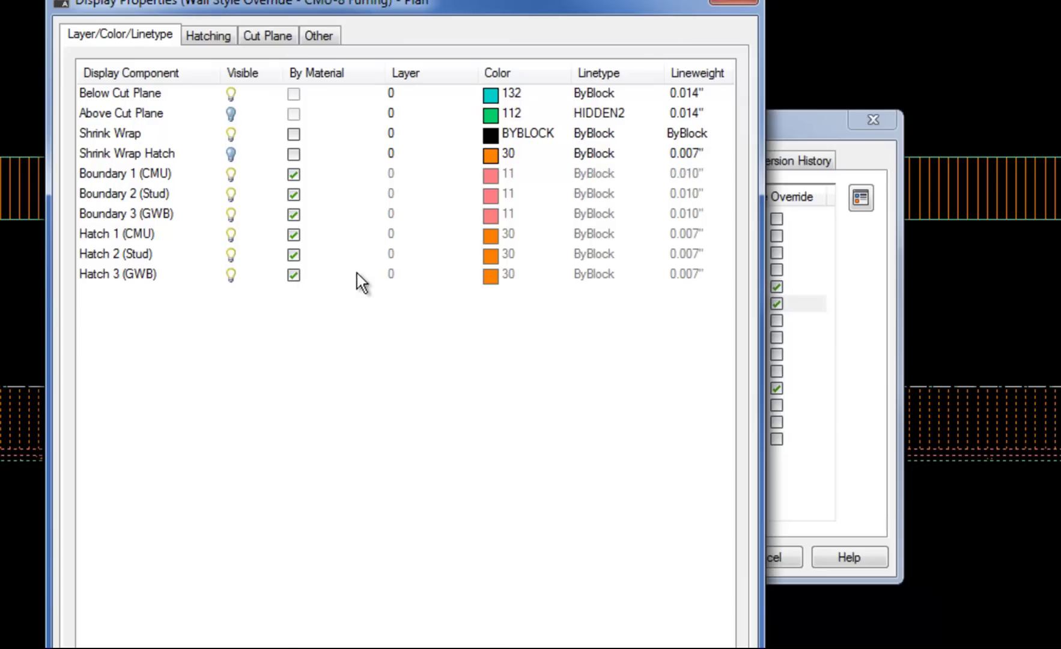
Step: Uncheck By Material for all three boundaries and hatches (CMU, Stud, GWB)
{"action": "left_click", "coordinate": [293, 174]}
{"action": "left_click", "coordinate": [294, 194]}
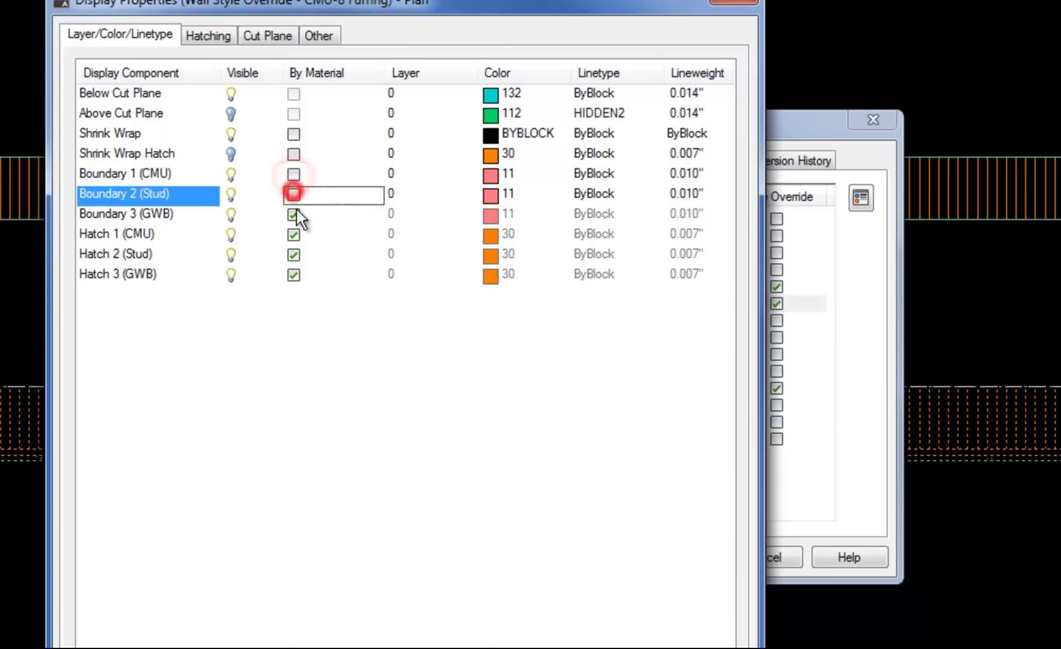
{"action": "left_click", "coordinate": [293, 214]}
{"action": "left_click", "coordinate": [293, 234]}
{"action": "left_click", "coordinate": [293, 254]}
{"action": "left_click", "coordinate": [293, 274]}
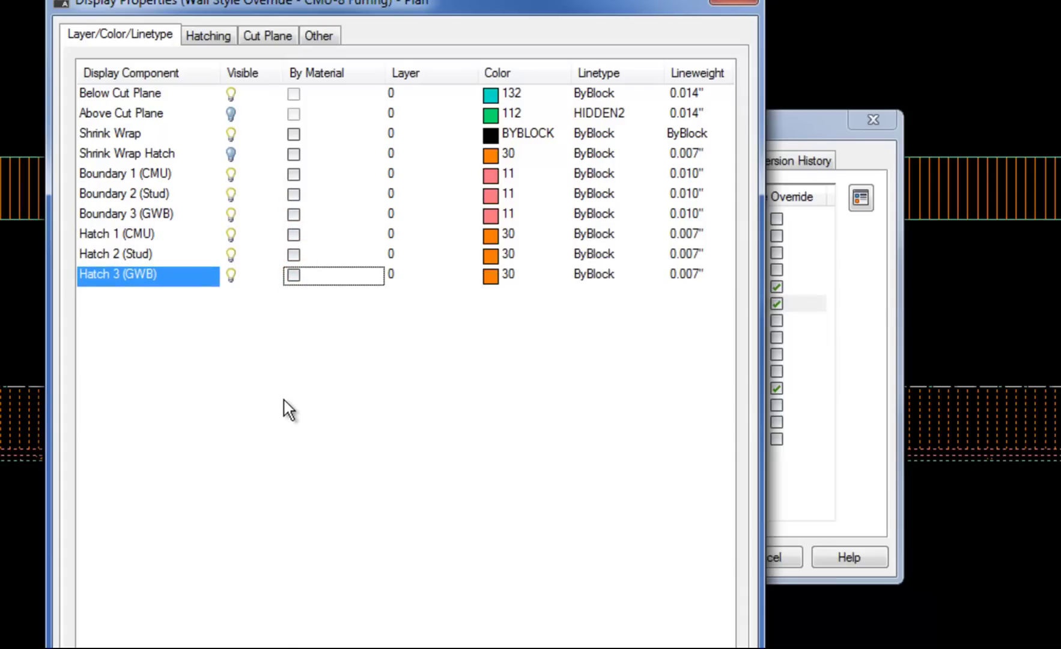
{"action": "left_click", "coordinate": [135, 173]}
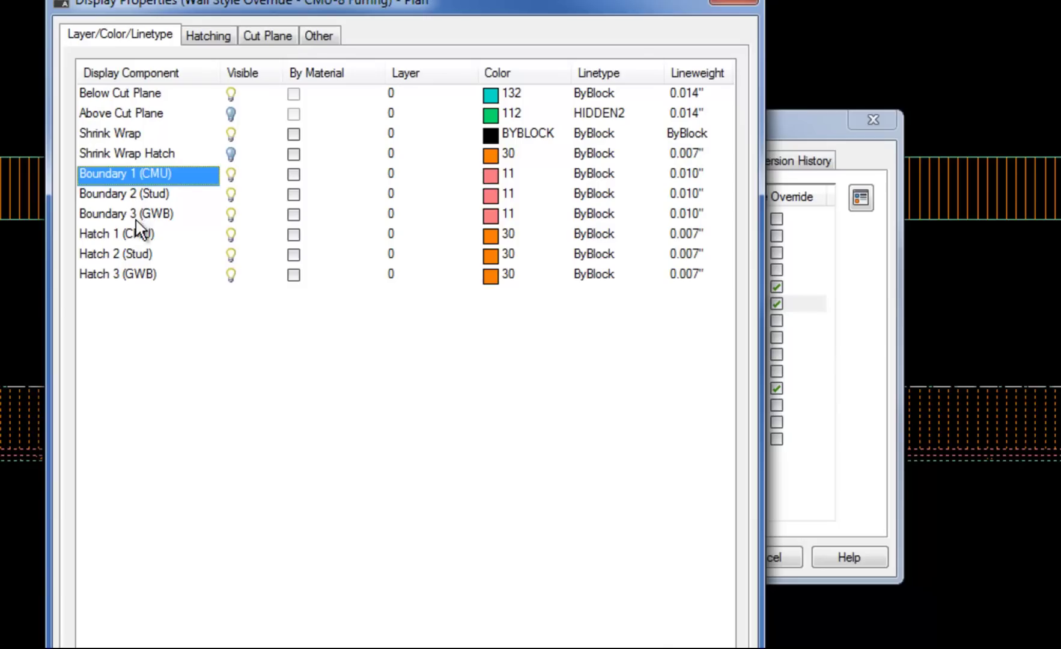
{"action": "left_click", "coordinate": [125, 233]}
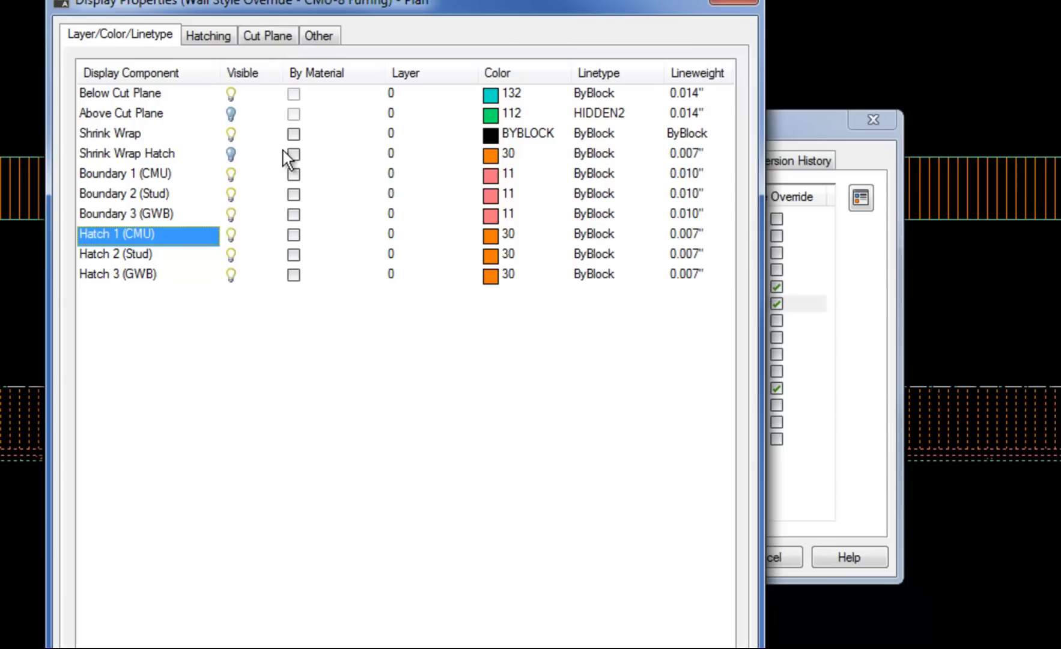
Step: Change the CMU hatch pattern to a SOLID fill
{"action": "left_click", "coordinate": [211, 36]}
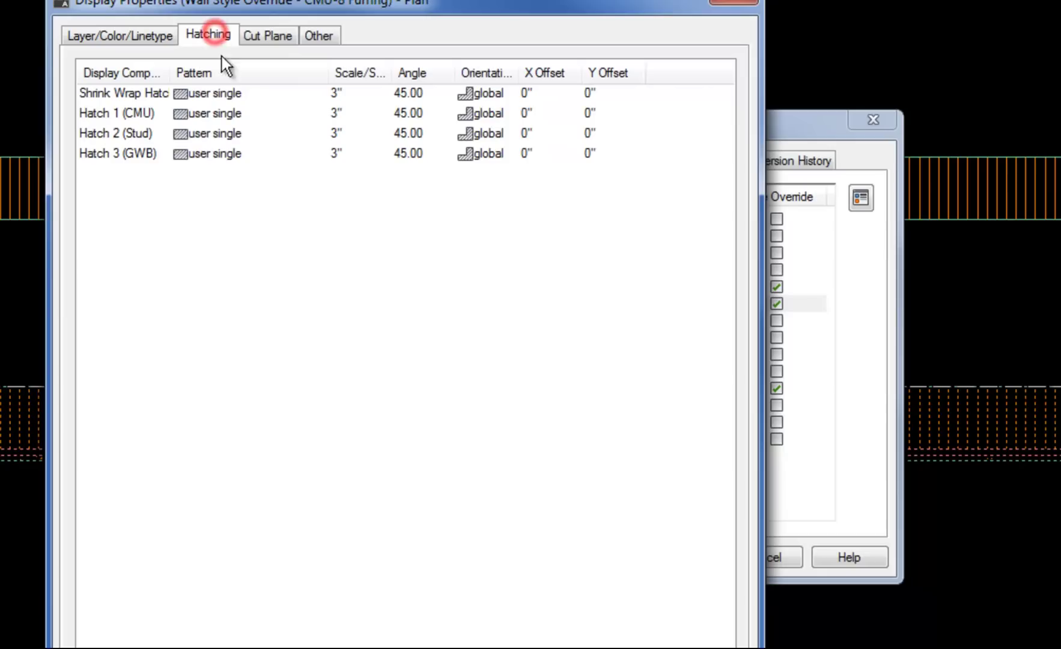
{"action": "left_click", "coordinate": [183, 114]}
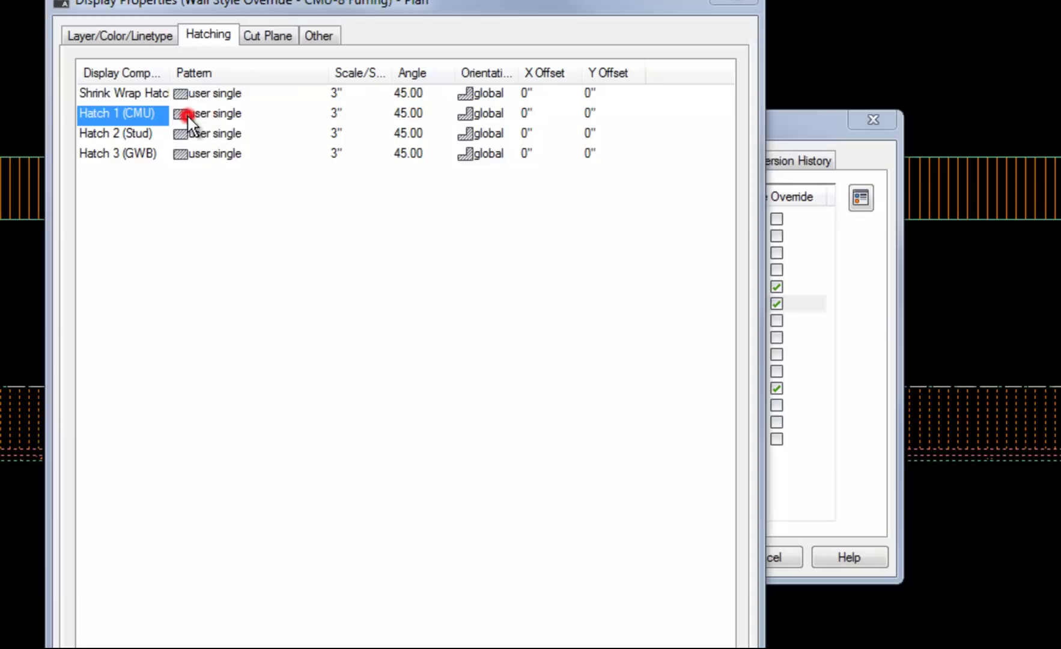
{"action": "left_click", "coordinate": [438, 314]}
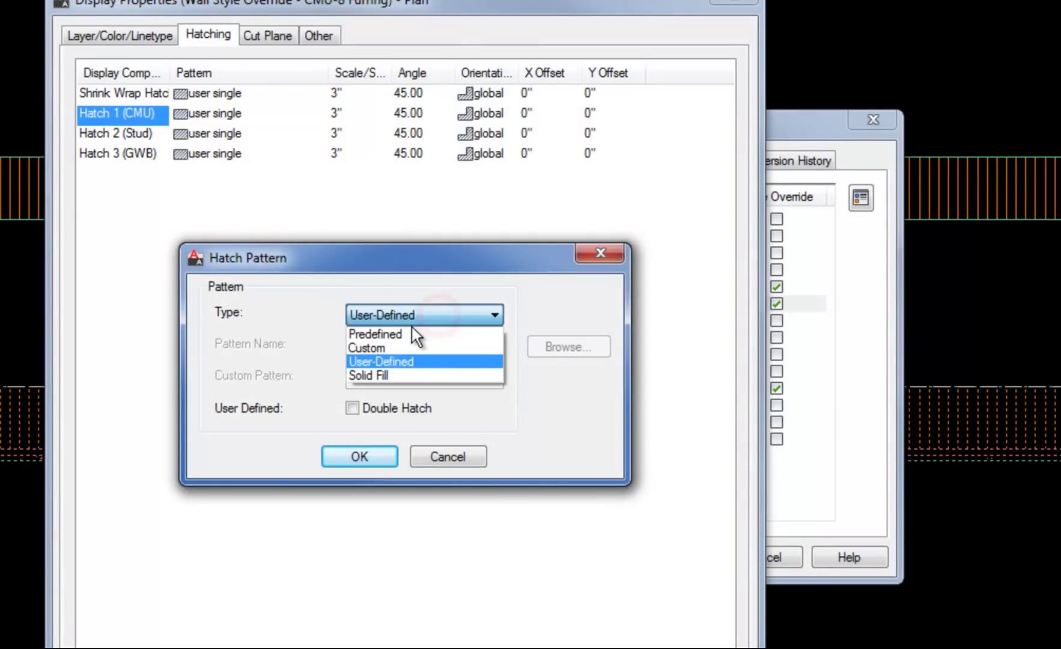
{"action": "left_click", "coordinate": [372, 375]}
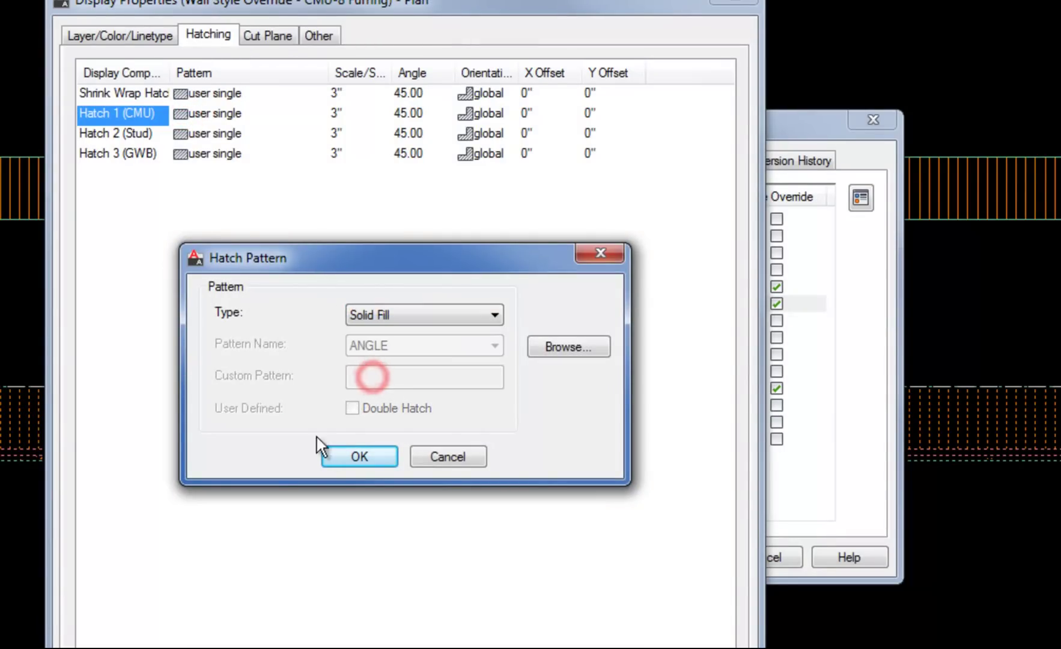
{"action": "left_click", "coordinate": [366, 454]}
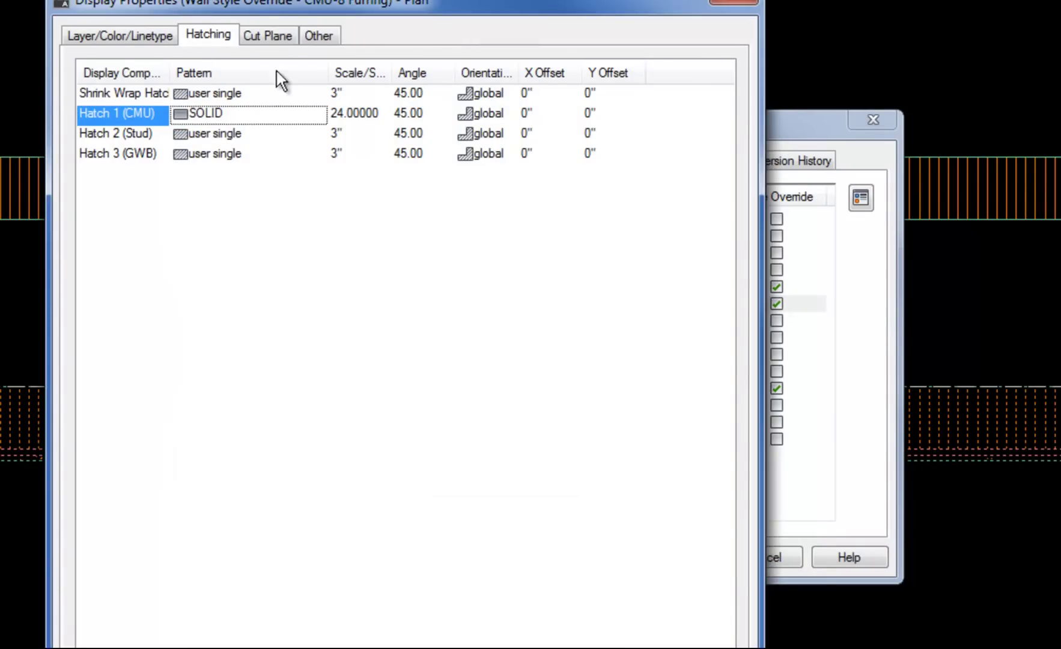
Step: Review the layer, colour and hatching settings, then accept the Plan override
{"action": "left_click", "coordinate": [148, 36]}
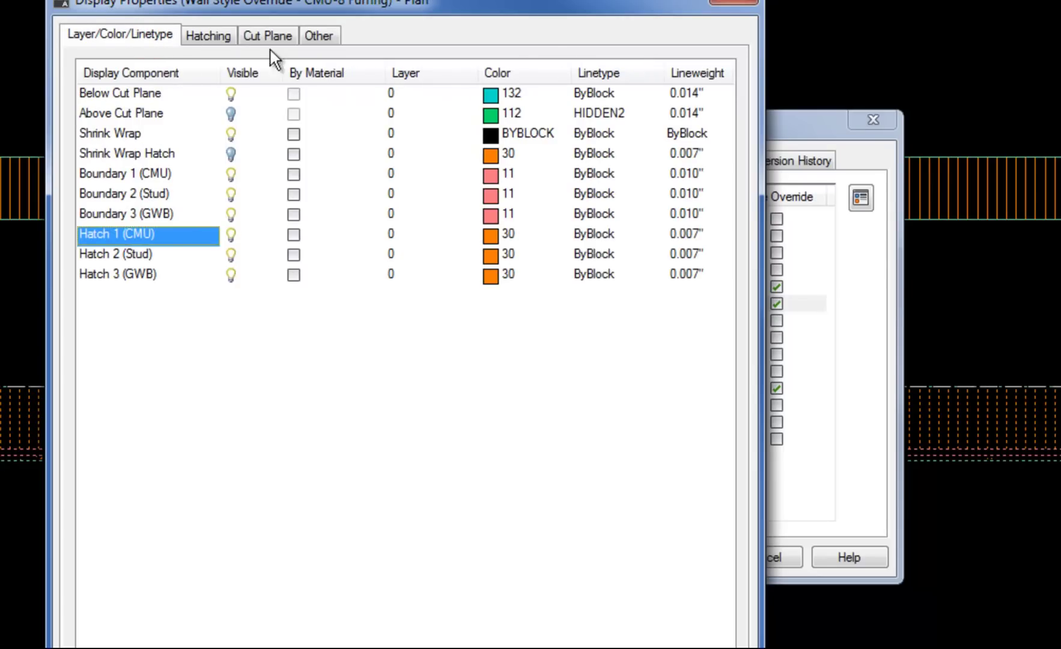
{"action": "left_click", "coordinate": [203, 35]}
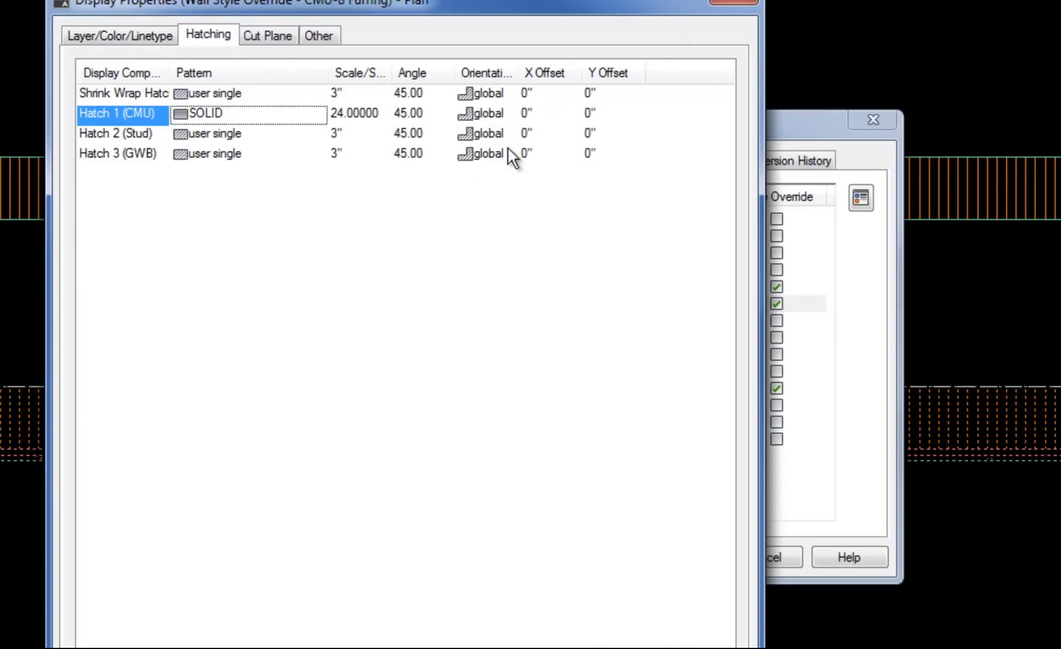
{"action": "left_click", "coordinate": [148, 35]}
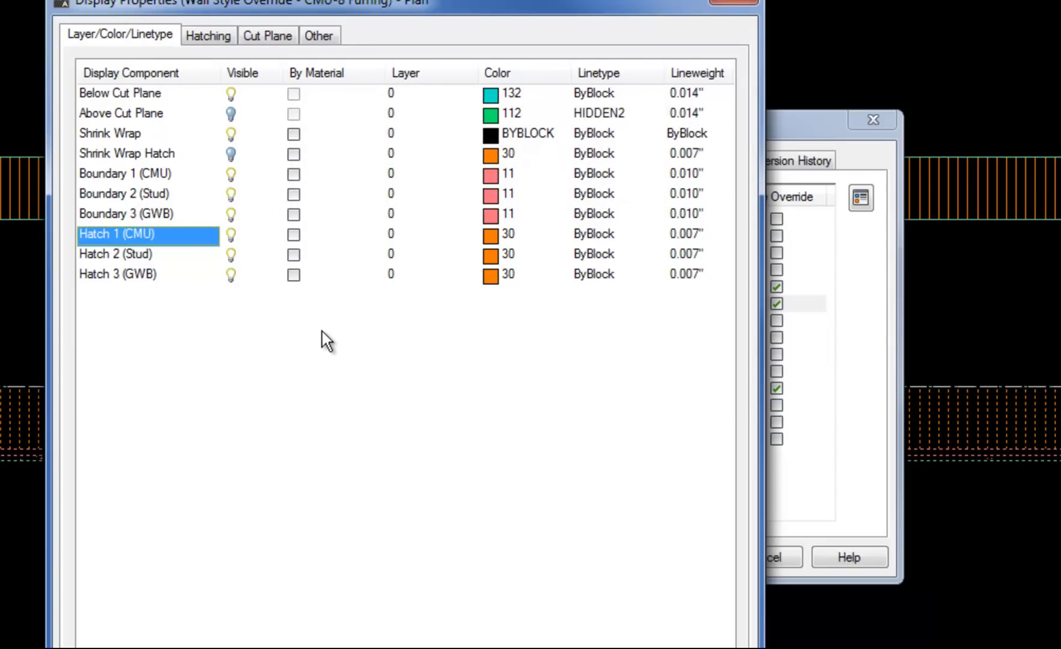
{"action": "key", "text": "Return"}
Step: Accept the wall style changes and select the solid orange CMU wall
{"action": "left_click", "coordinate": [677, 558]}
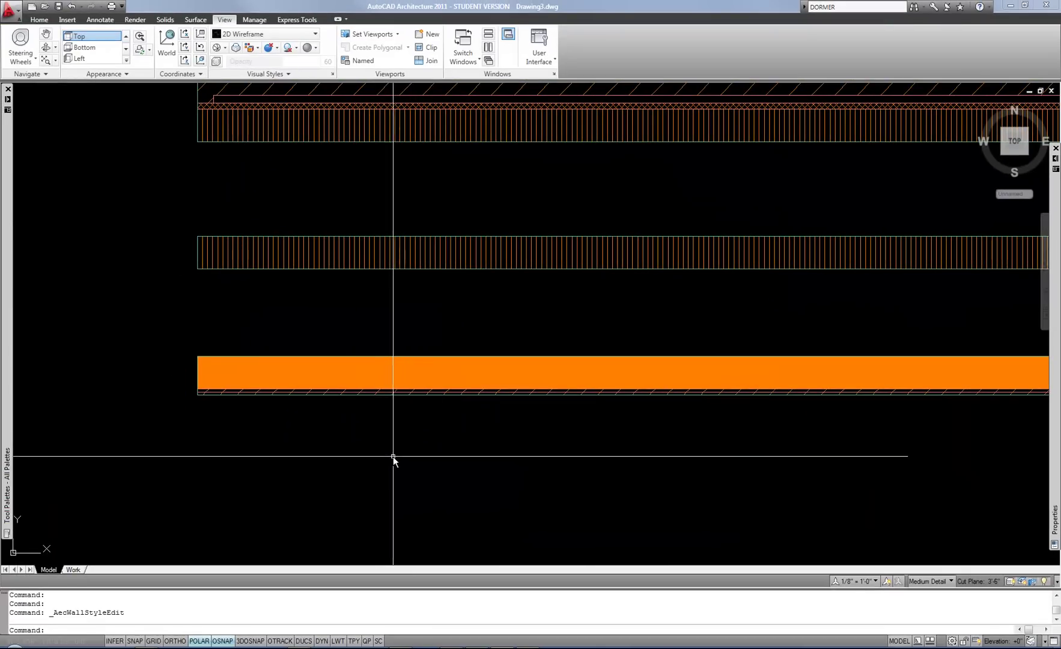
{"action": "left_click", "coordinate": [303, 356]}
{"action": "left_click", "coordinate": [292, 350]}
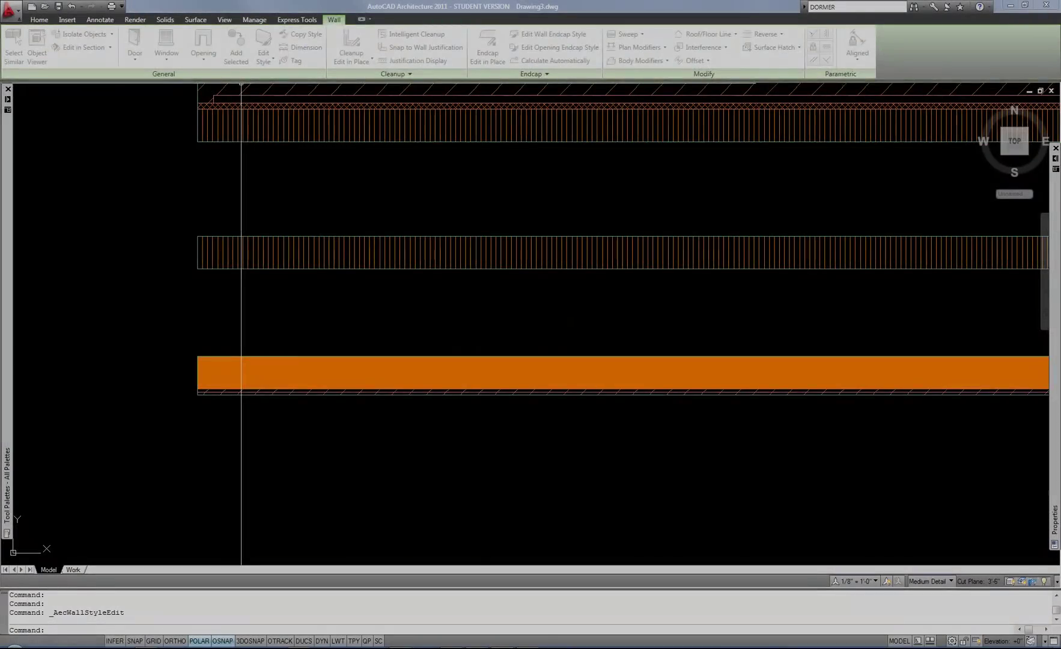
{"action": "scroll", "coordinate": [515, 368], "scroll_direction": "up", "scroll_amount": 4}
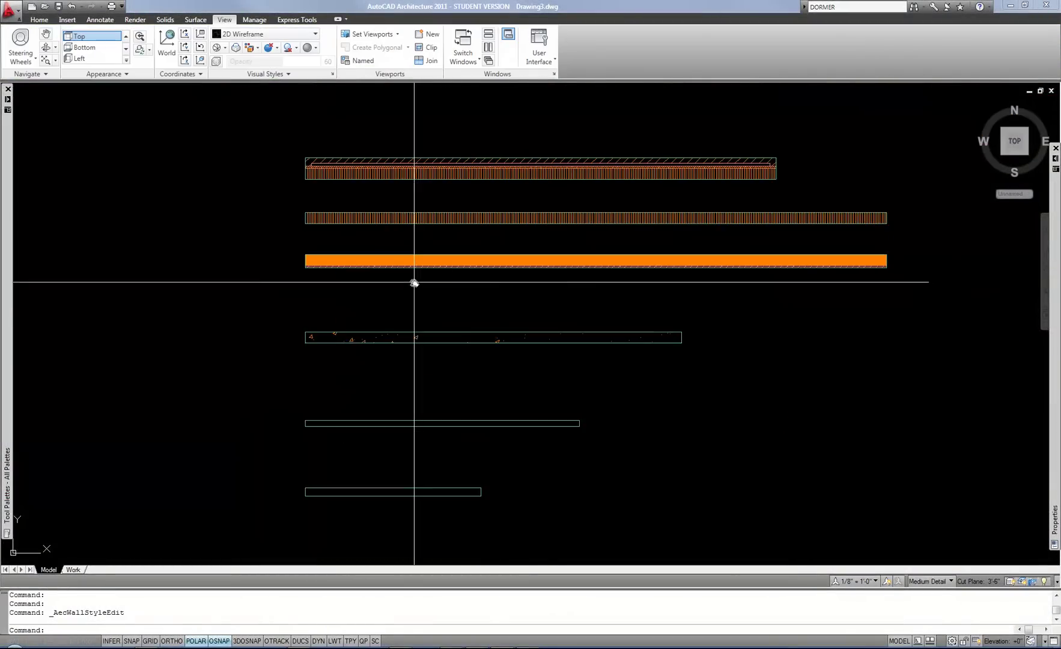
{"action": "scroll", "coordinate": [414, 282], "scroll_direction": "up", "scroll_amount": 3}
{"action": "left_click", "coordinate": [400, 256]}
Step: Copy the wall twice with CO, placing each copy further below the original
{"action": "type", "text": "co"}
{"action": "key", "text": "Return"}
{"action": "left_click", "coordinate": [185, 259]}
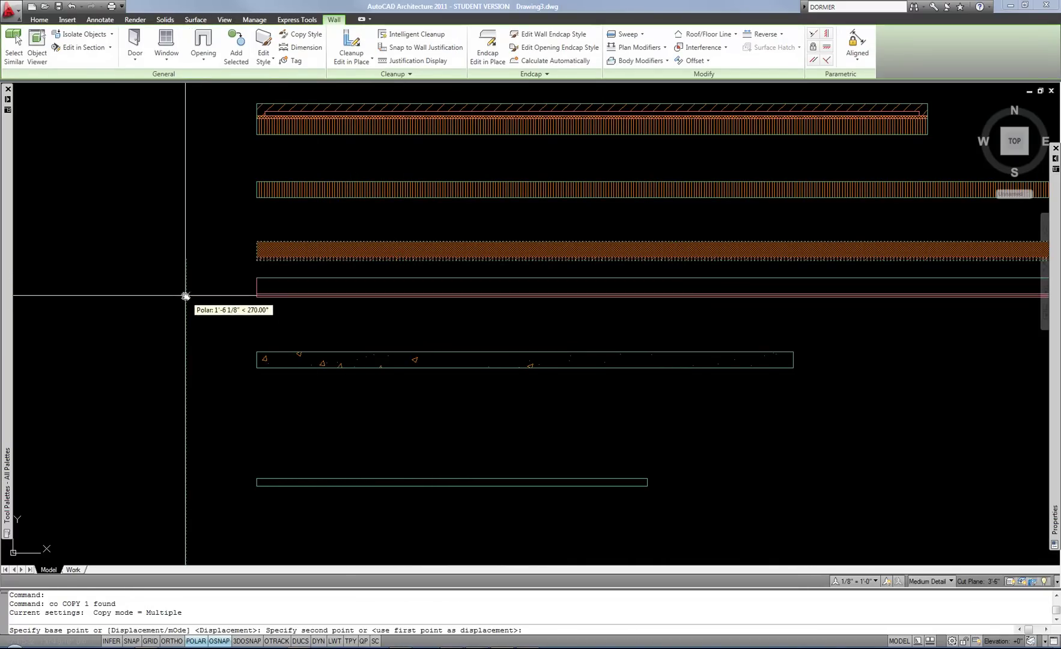
{"action": "left_click", "coordinate": [185, 296]}
{"action": "left_click", "coordinate": [186, 329]}
{"action": "key", "text": "Return"}
Step: Reframe the view and select the bottom wall copy
{"action": "scroll", "coordinate": [313, 302], "scroll_direction": "up", "scroll_amount": 4}
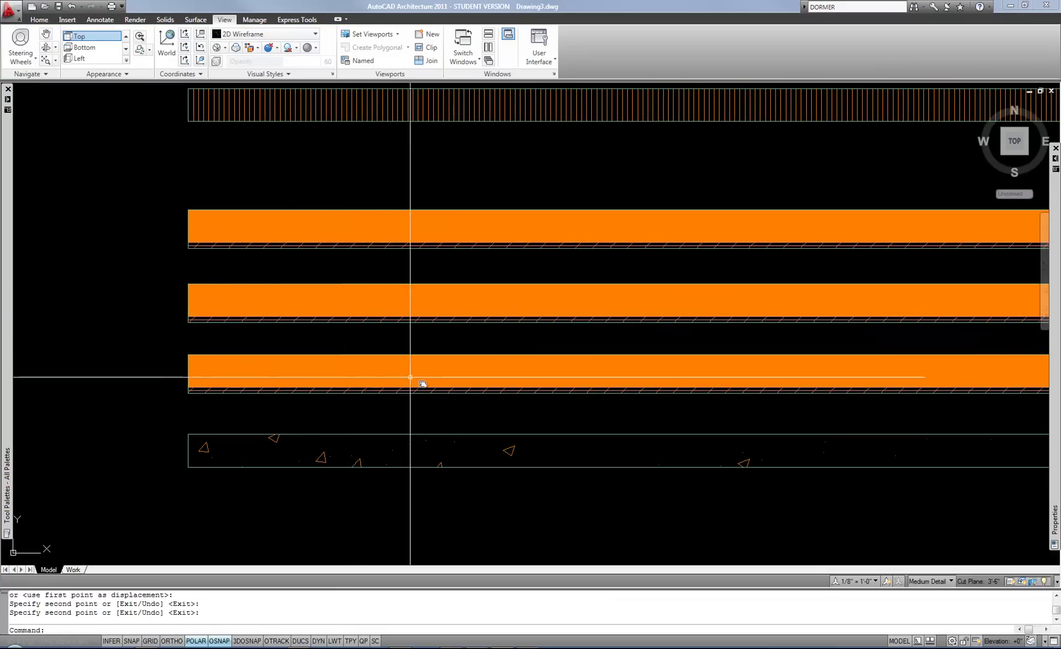
{"action": "middle_click_drag", "start_coordinate": [443, 378], "coordinate": [362, 367]}
{"action": "left_click", "coordinate": [362, 341]}
{"action": "left_click", "coordinate": [357, 343]}
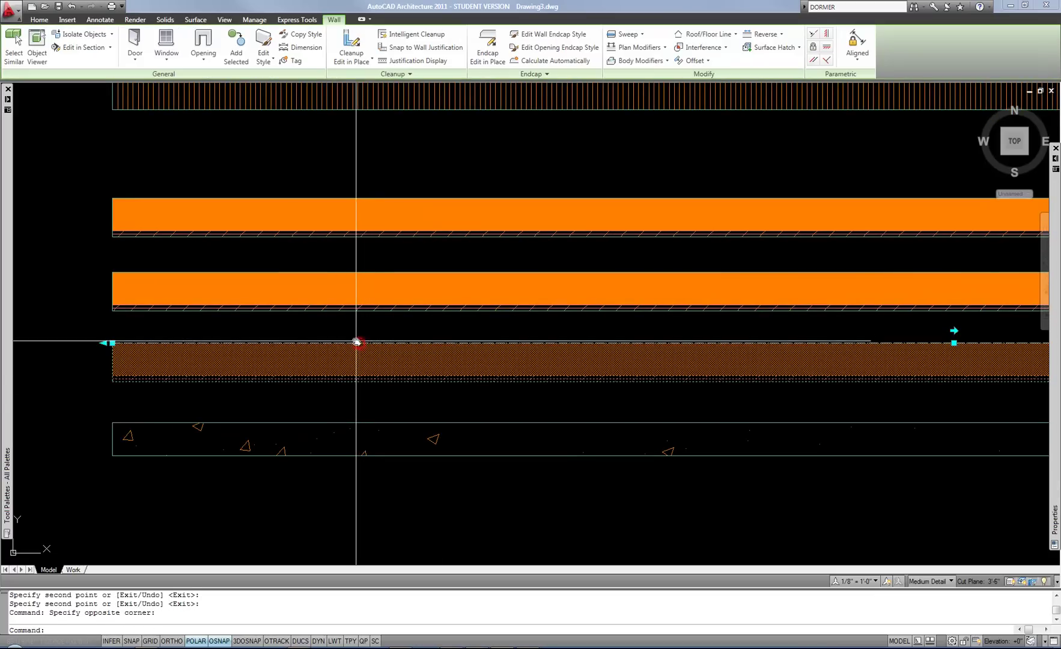
Step: Open the copied wall's Object Display settings and widen them to show full material names
{"action": "right_click", "coordinate": [363, 327]}
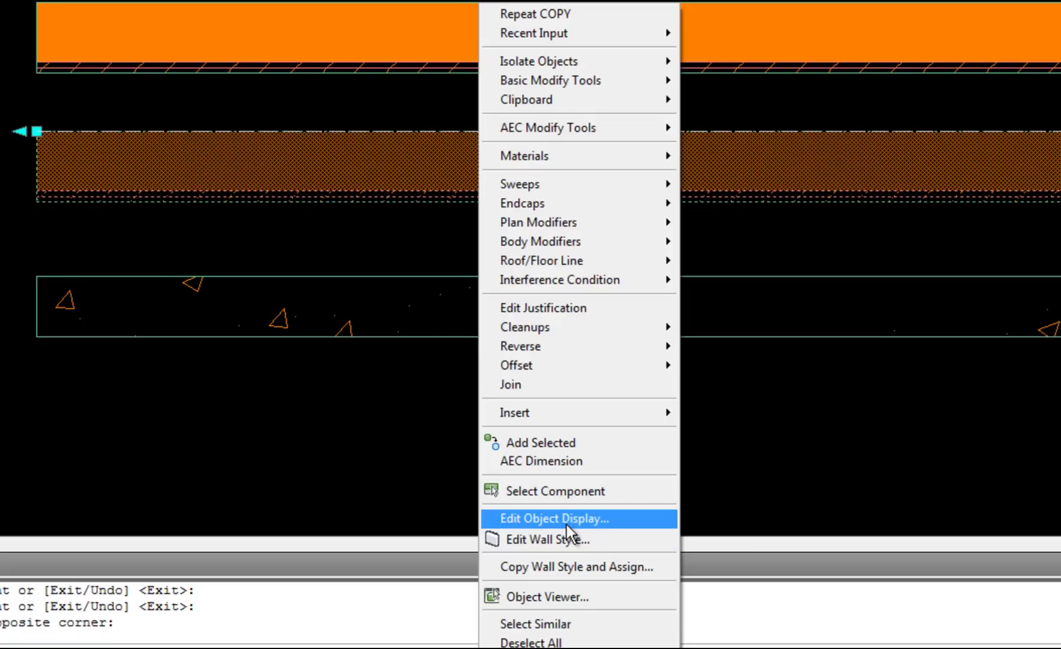
{"action": "left_click", "coordinate": [552, 517]}
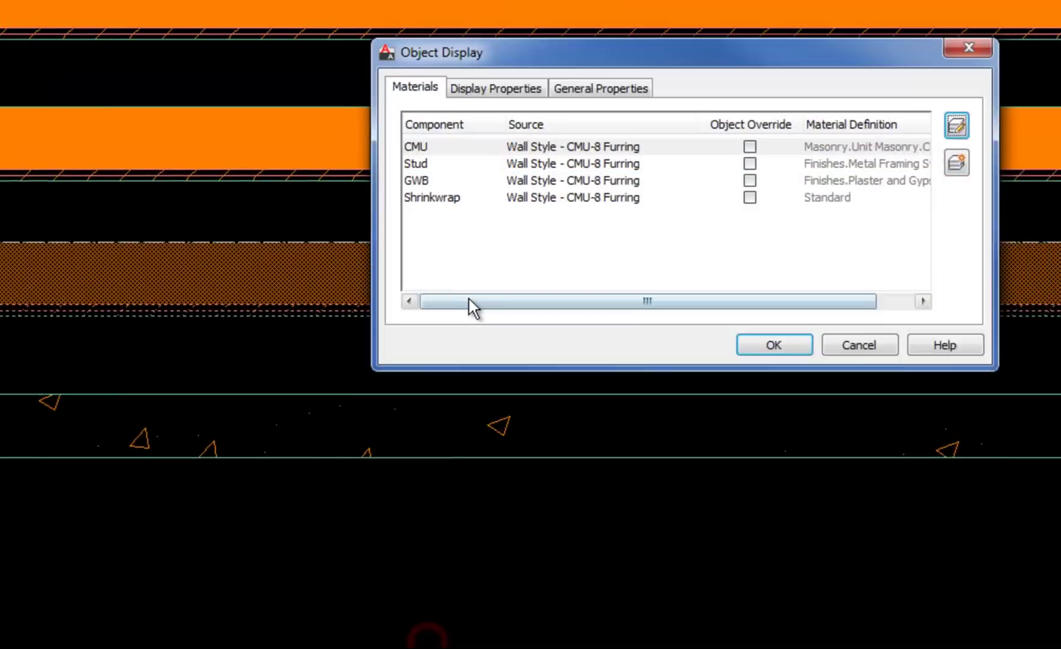
{"action": "left_click_drag", "start_coordinate": [613, 181], "coordinate": [544, 169]}
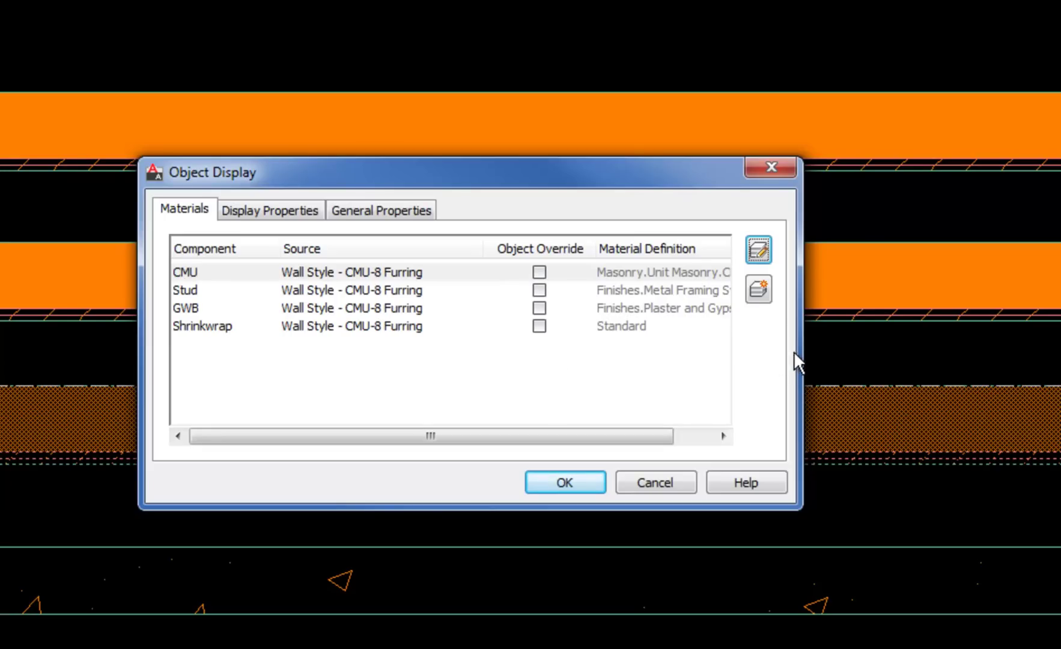
{"action": "left_click_drag", "start_coordinate": [798, 351], "coordinate": [1003, 351]}
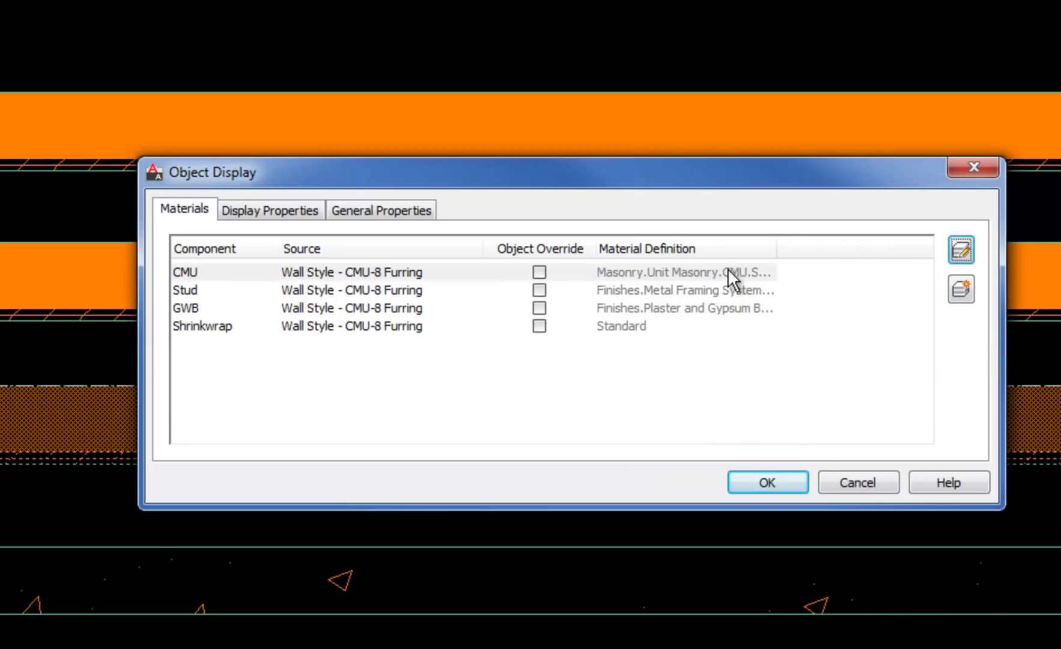
{"action": "left_click", "coordinate": [306, 209]}
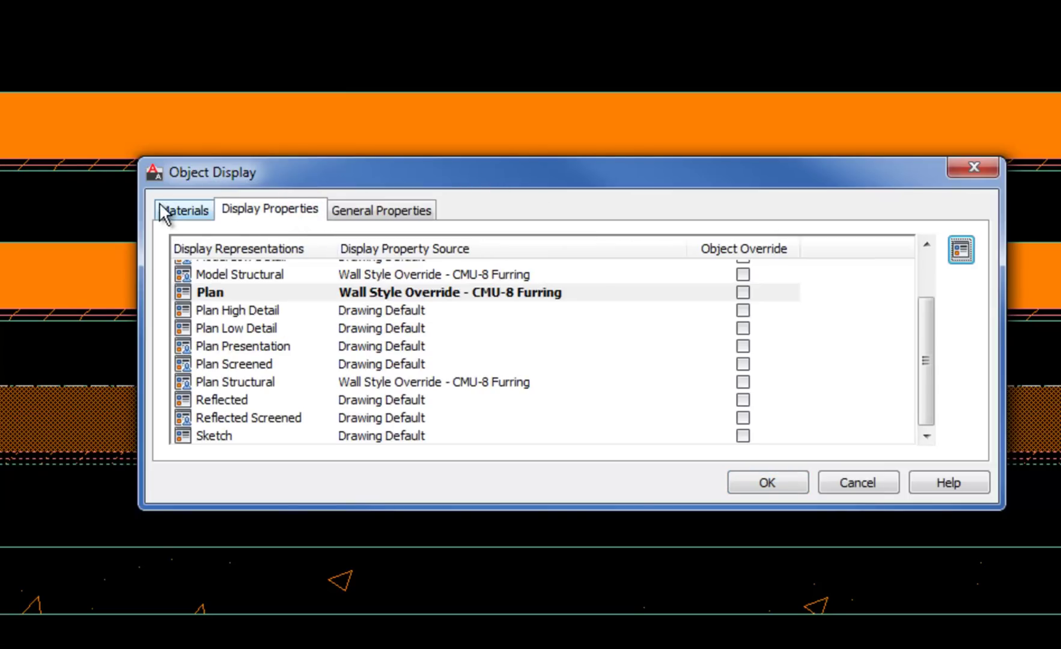
{"action": "left_click", "coordinate": [183, 209]}
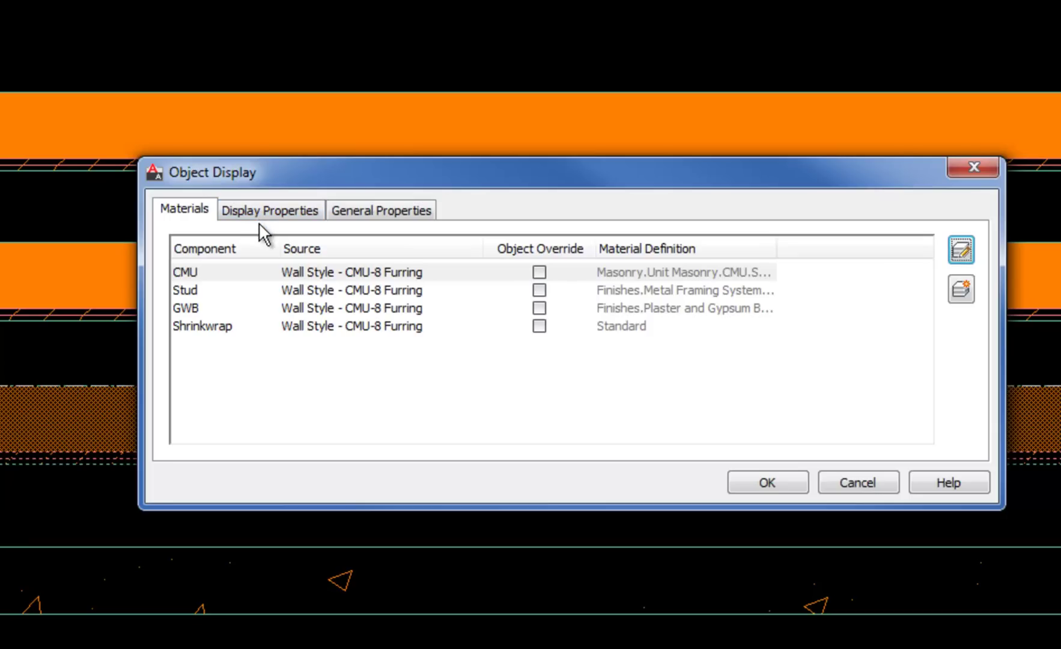
Step: Override this wall's CMU material with Masonry.Unit Masonry.CMU.Stretcher.Running
{"action": "left_click", "coordinate": [237, 272]}
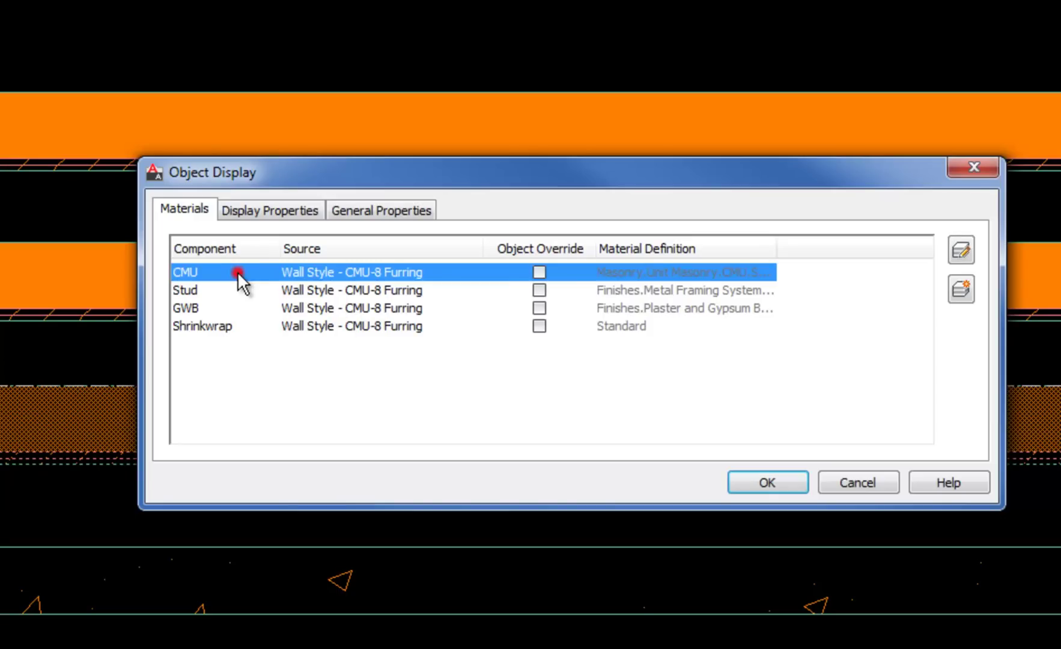
{"action": "left_click", "coordinate": [538, 272]}
{"action": "left_click", "coordinate": [766, 270]}
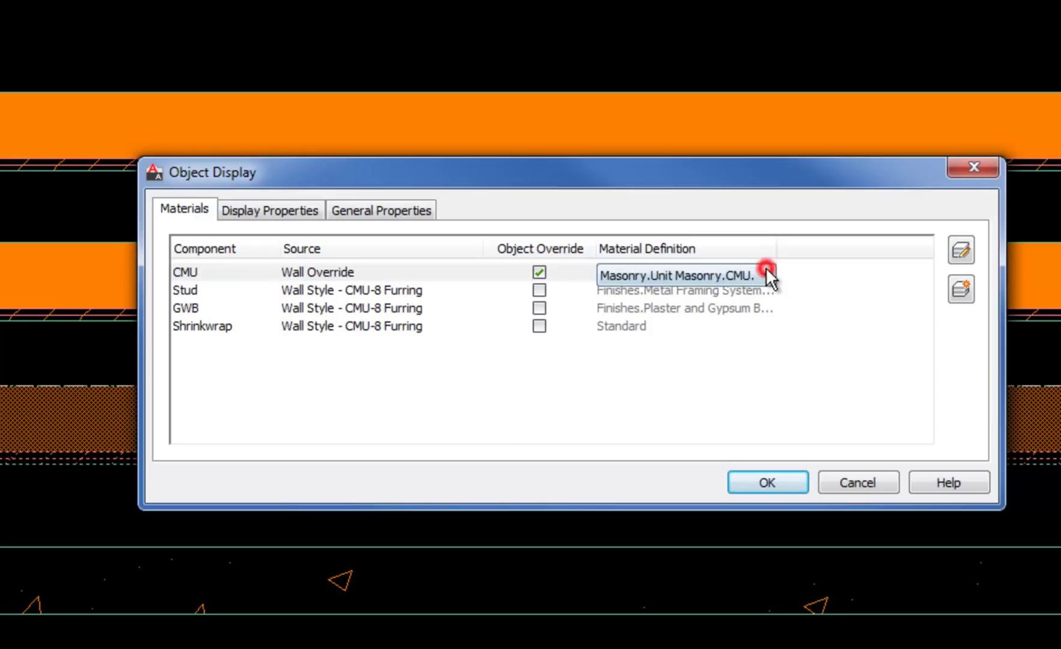
{"action": "left_click", "coordinate": [766, 271]}
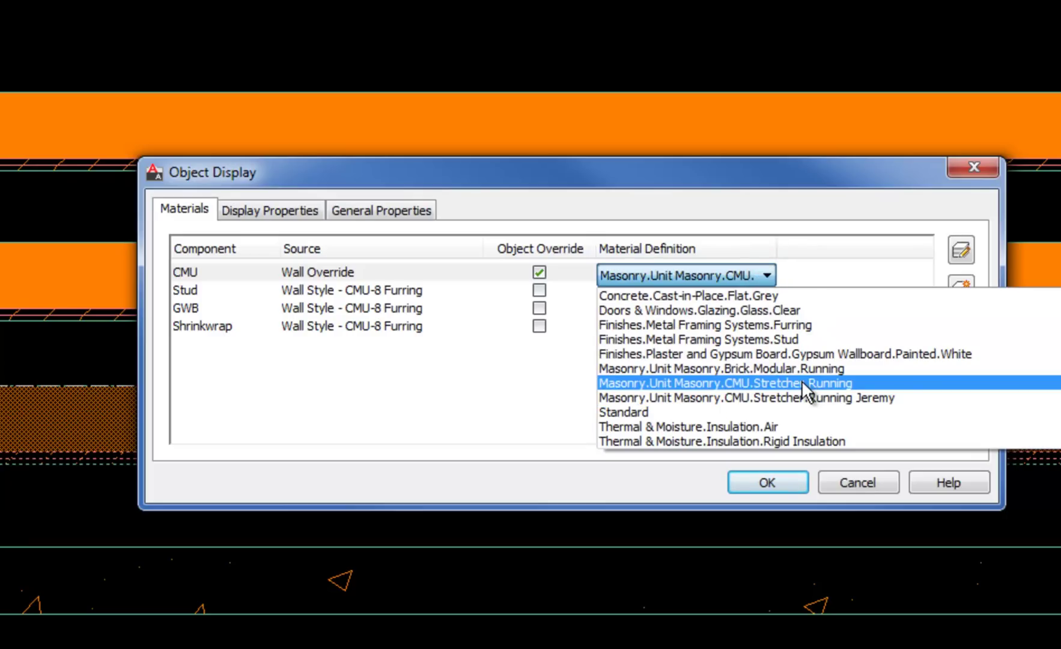
{"action": "left_click", "coordinate": [802, 382]}
{"action": "left_click", "coordinate": [767, 274]}
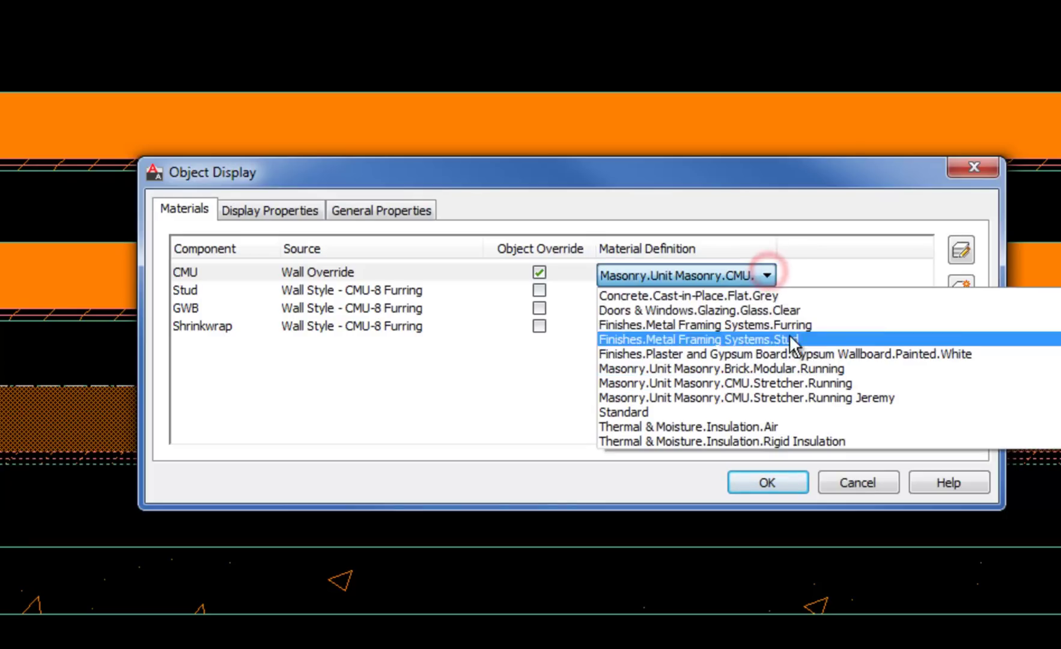
{"action": "left_click", "coordinate": [798, 383]}
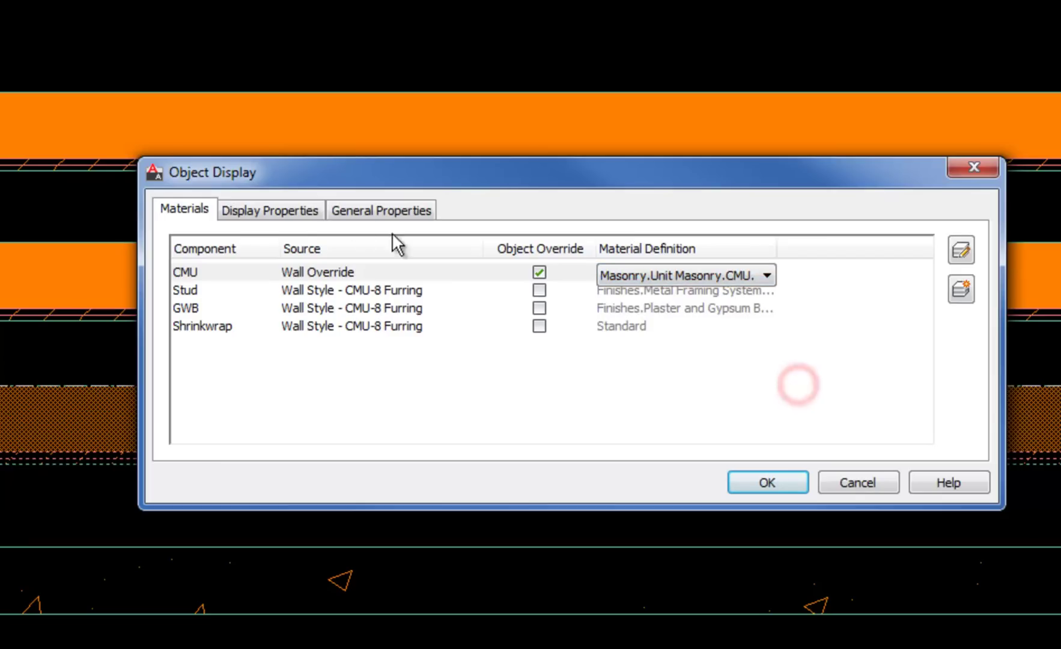
{"action": "left_click", "coordinate": [293, 210]}
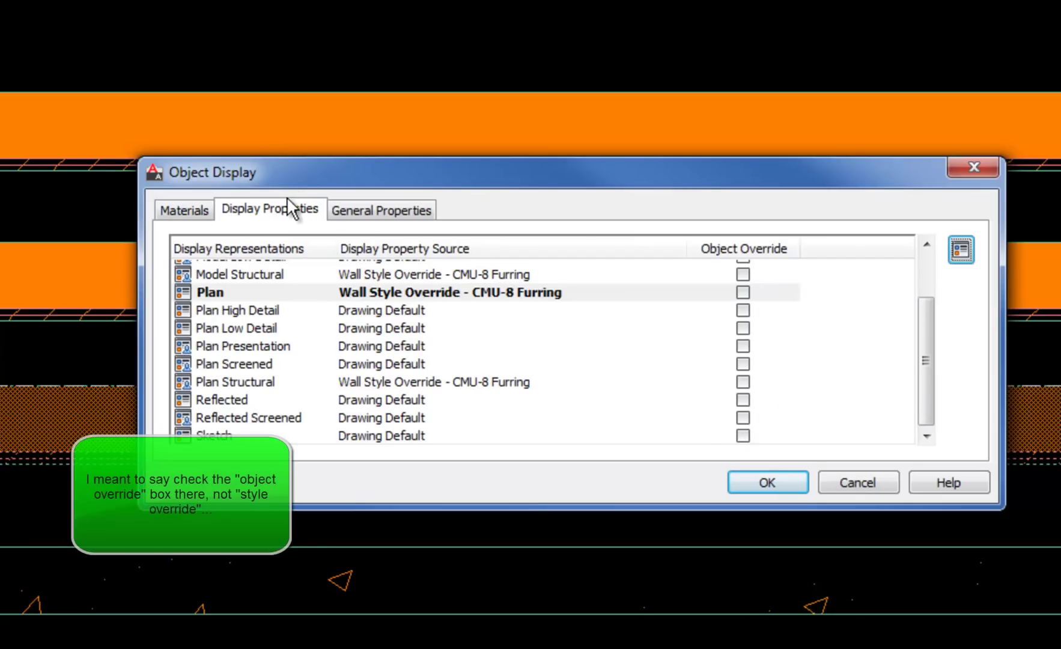
Step: Widen the material definition column to confirm the CMU override's full material name
{"action": "left_click", "coordinate": [743, 293]}
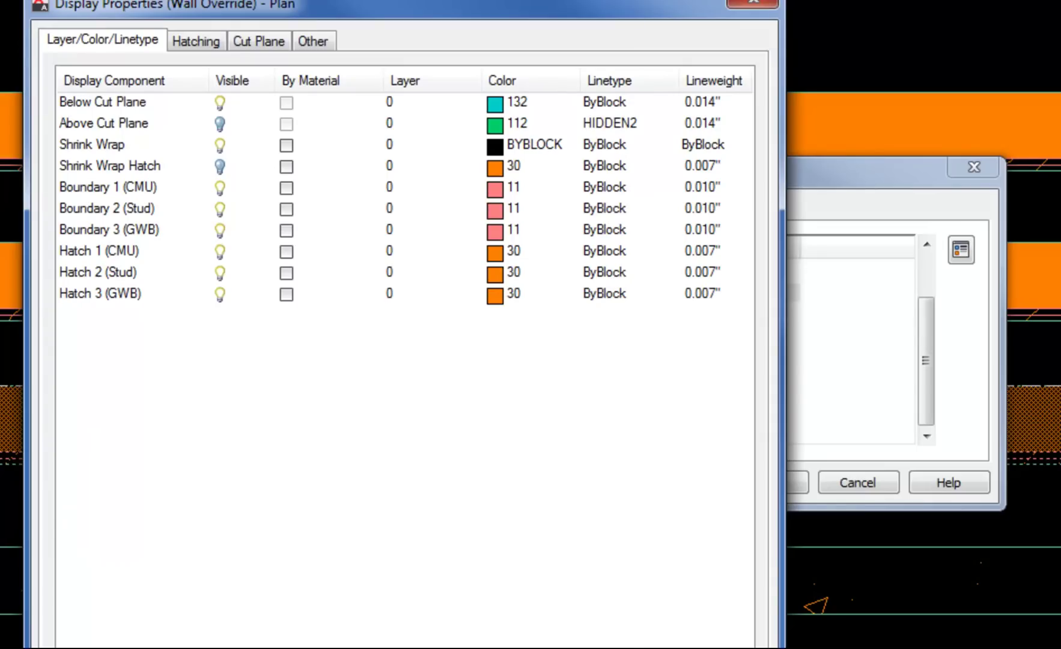
{"action": "key", "text": "Escape"}
{"action": "left_click", "coordinate": [202, 210]}
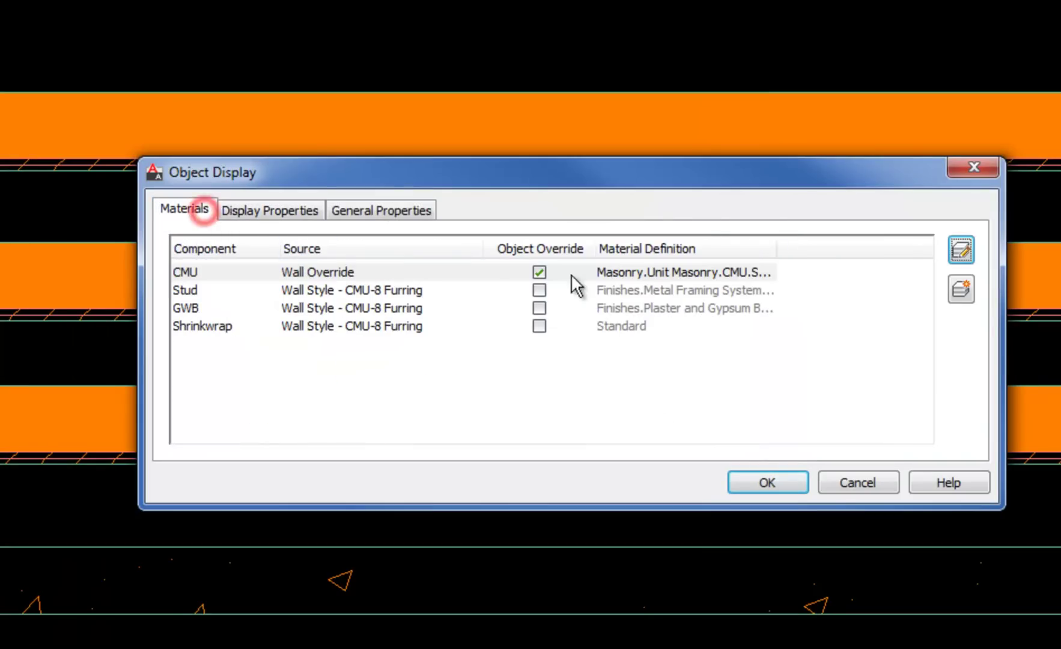
{"action": "left_click", "coordinate": [782, 248]}
{"action": "left_click_drag", "start_coordinate": [782, 248], "coordinate": [877, 255]}
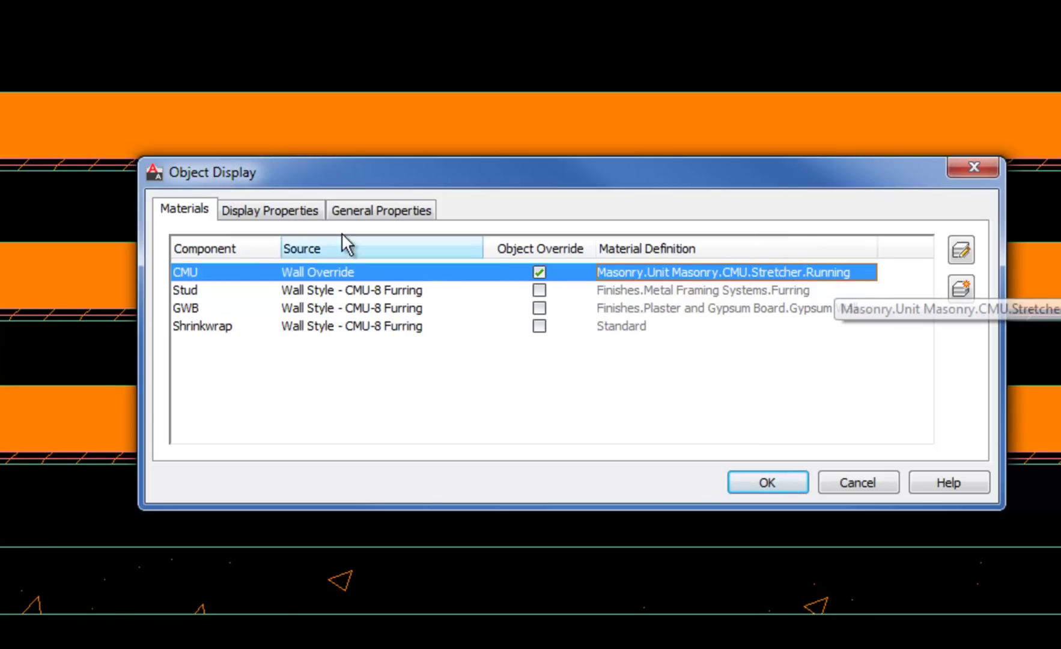
{"action": "left_click", "coordinate": [304, 211]}
{"action": "left_click", "coordinate": [206, 210]}
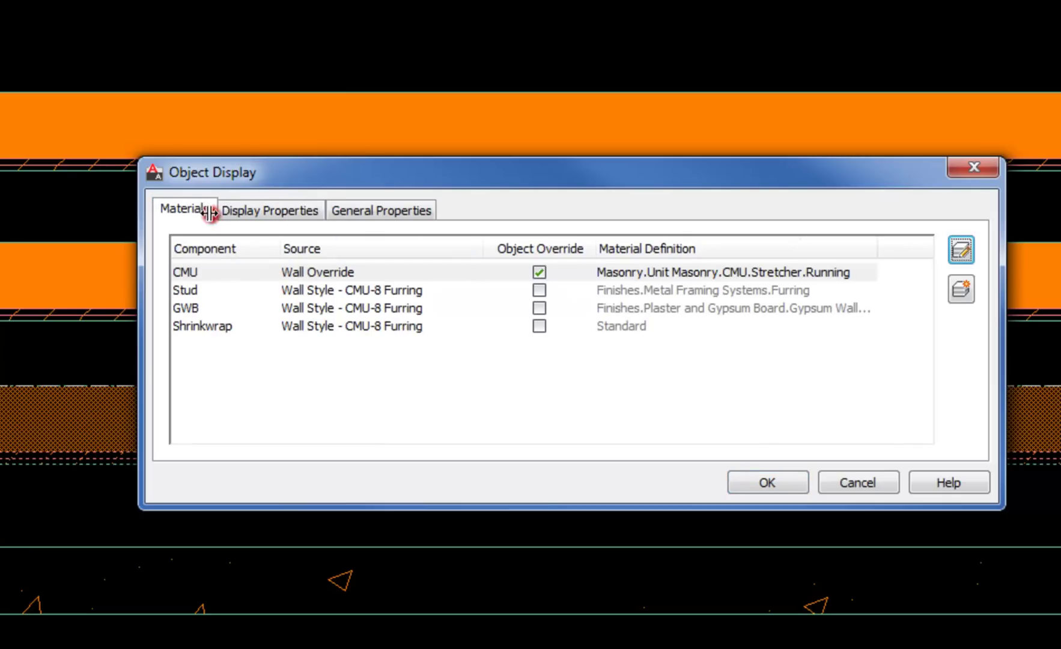
{"action": "left_click", "coordinate": [293, 207]}
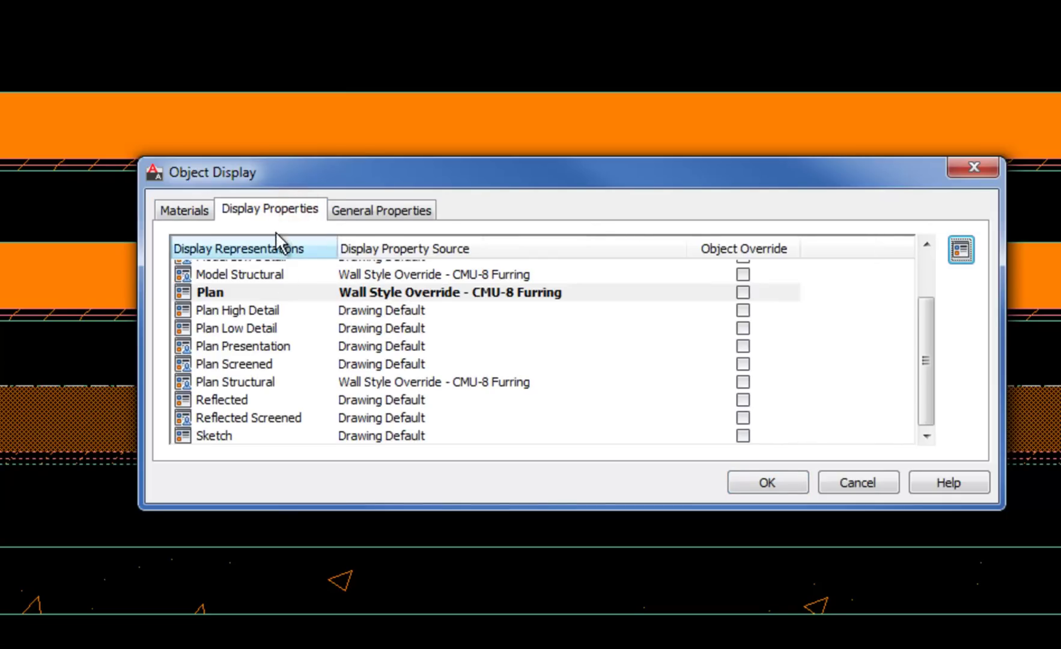
Step: Add a Plan object override with By Material ticked for all boundaries and hatches, then accept
{"action": "left_click", "coordinate": [743, 292]}
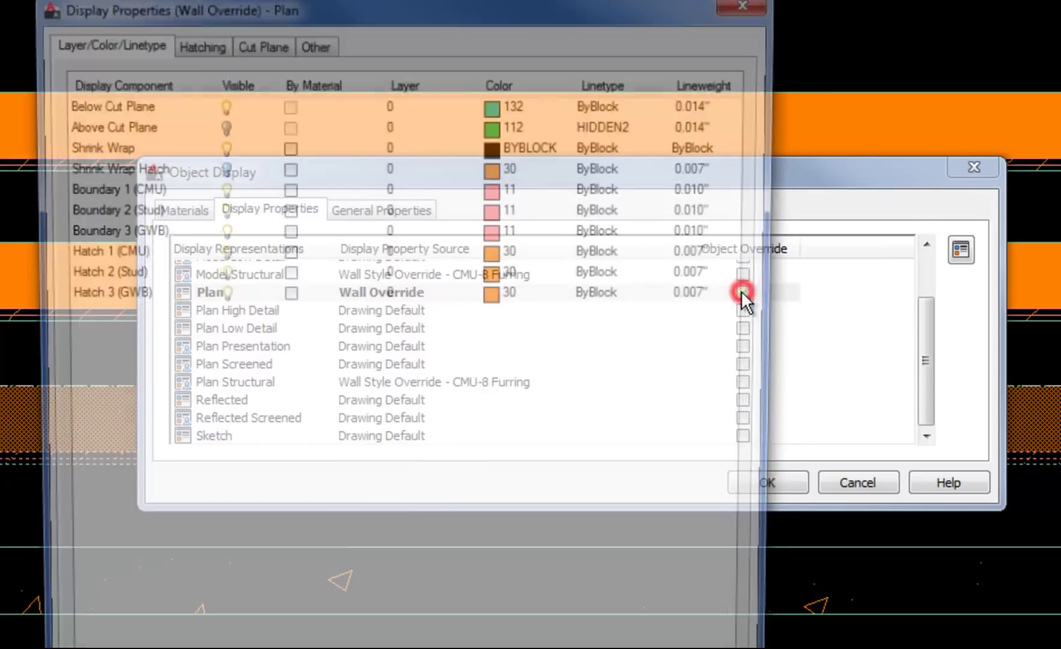
{"action": "left_click", "coordinate": [286, 294]}
{"action": "left_click", "coordinate": [286, 273]}
{"action": "left_click", "coordinate": [286, 251]}
{"action": "left_click", "coordinate": [286, 231]}
{"action": "left_click", "coordinate": [286, 209]}
{"action": "left_click", "coordinate": [287, 188]}
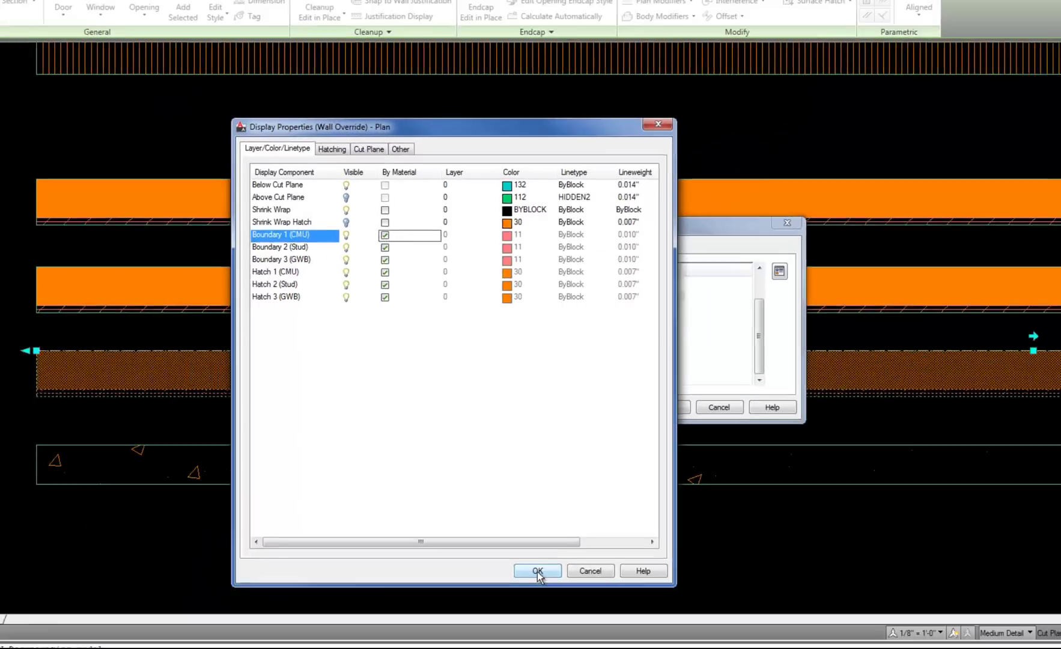
{"action": "left_click", "coordinate": [540, 570]}
{"action": "left_click", "coordinate": [643, 391]}
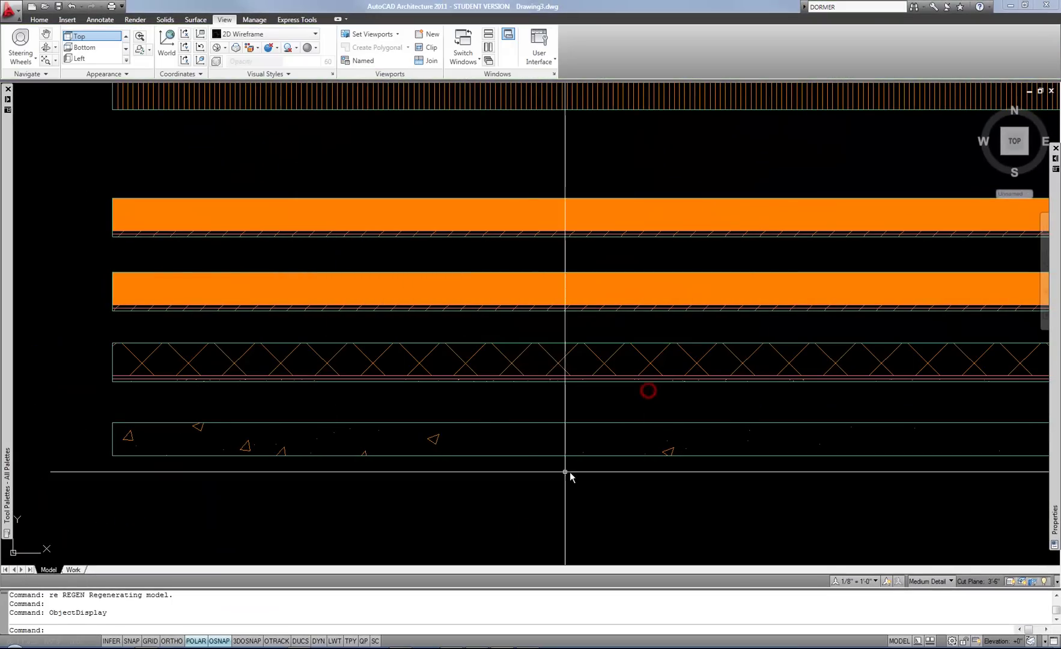